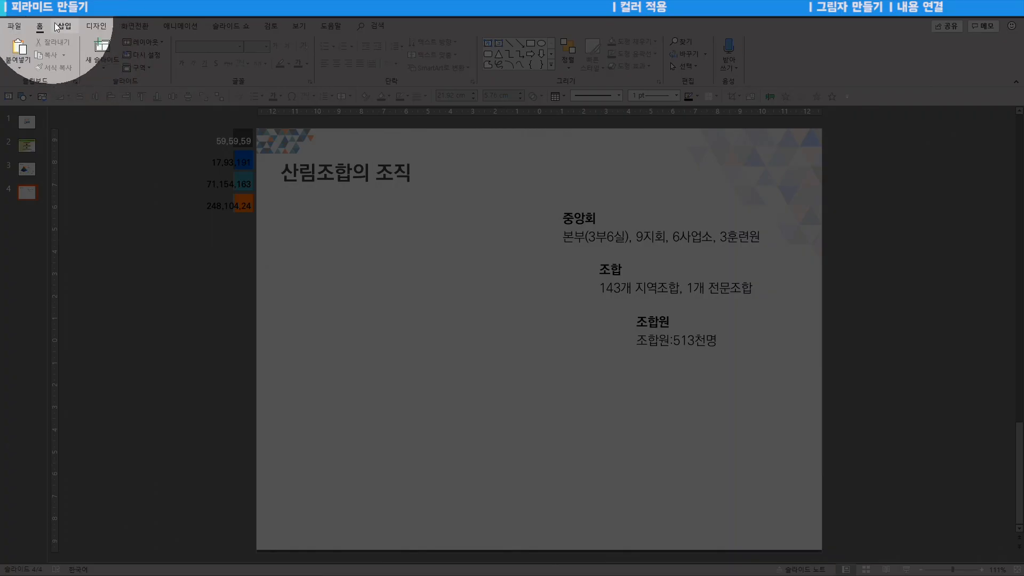
# Step: Draw an isosceles triangle left of the labels and drag its apex to make a right triangle
pyautogui.click(64, 26)
pyautogui.click(196, 53)
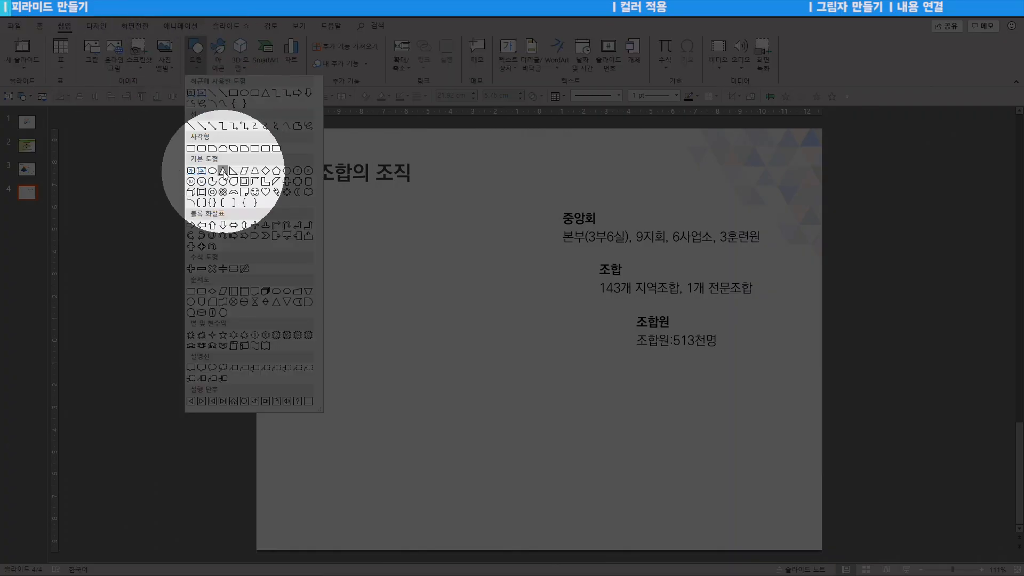
pyautogui.click(223, 172)
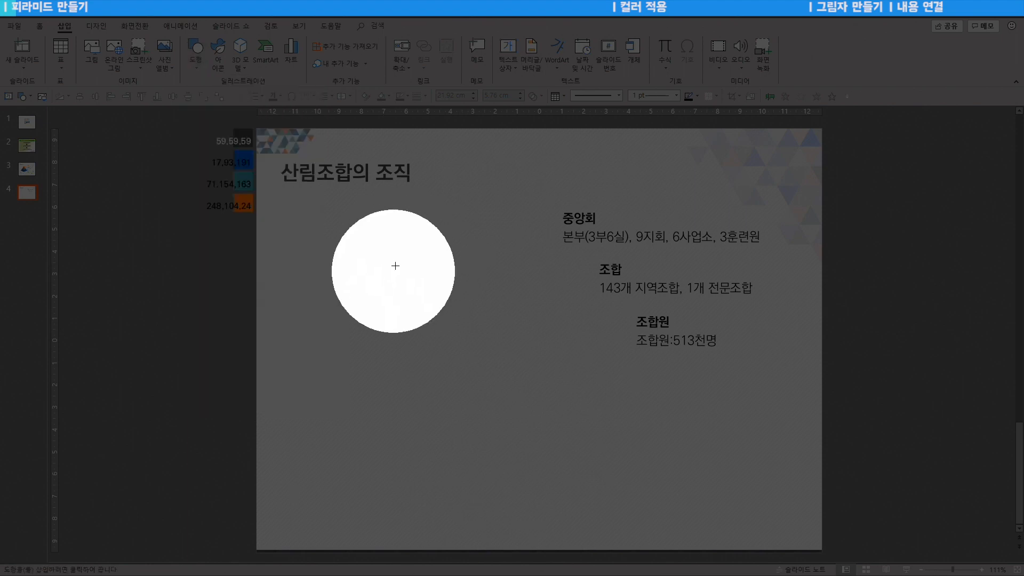
pyautogui.moveTo(365, 243)
pyautogui.mouseDown()
pyautogui.moveTo(400, 272)
pyautogui.moveTo(465, 359)
pyautogui.moveTo(530, 394)
pyautogui.mouseUp()
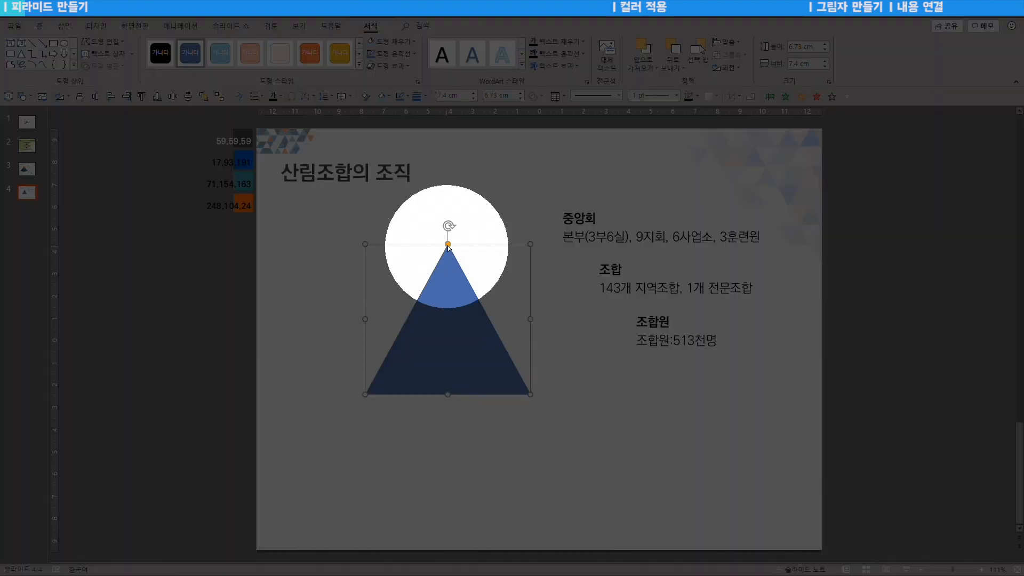
pyautogui.moveTo(450, 247); pyautogui.dragTo(311, 244)
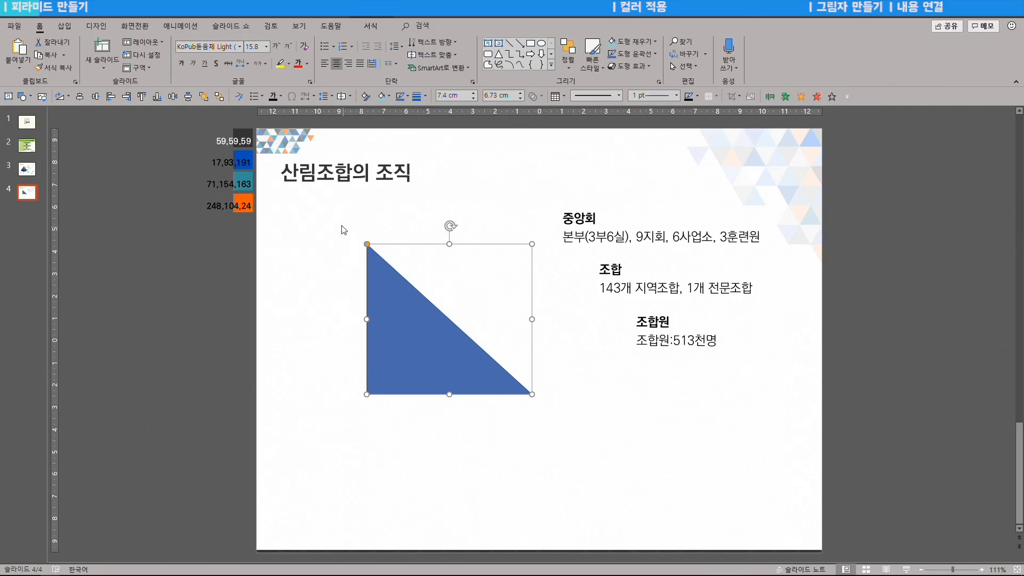
# Step: Narrow the right triangle to 5.33 cm wide by 6.73 cm tall and nudge it right
pyautogui.moveTo(534, 319); pyautogui.dragTo(486, 326)
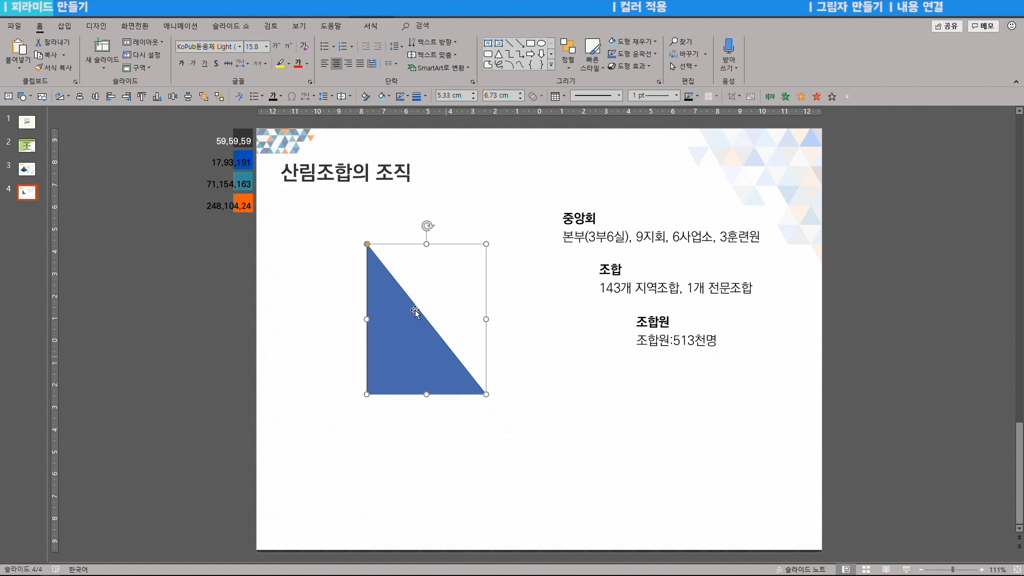
pyautogui.moveTo(400, 293); pyautogui.dragTo(423, 293)
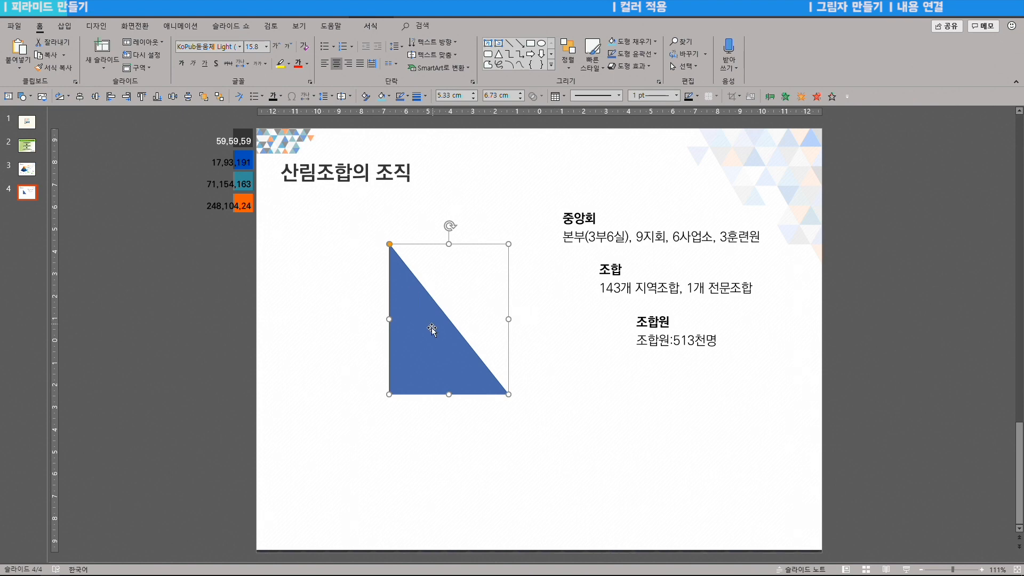
# Step: Show the triangle's Format Shape size settings (6.73 cm tall, 5.33 cm wide), then the Shapes gallery
pyautogui.rightClick(425, 339)
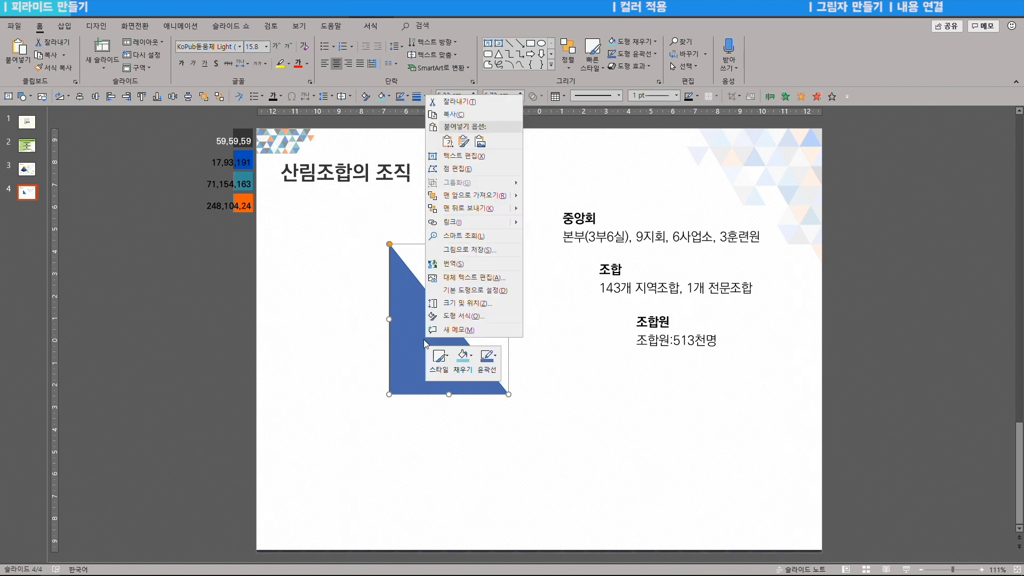
pyautogui.click(466, 322)
pyautogui.click(931, 155)
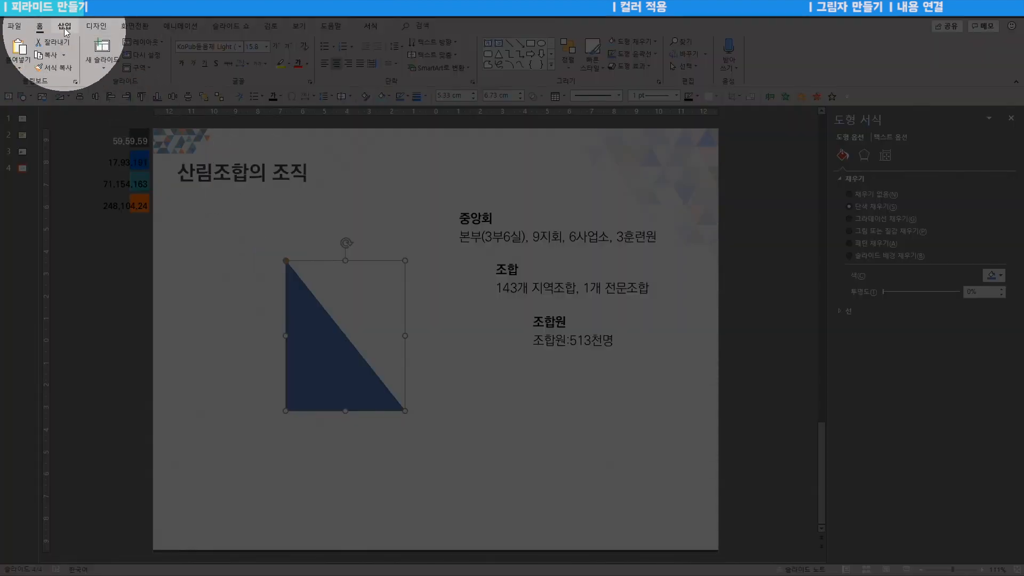
pyautogui.click(64, 25)
pyautogui.click(196, 53)
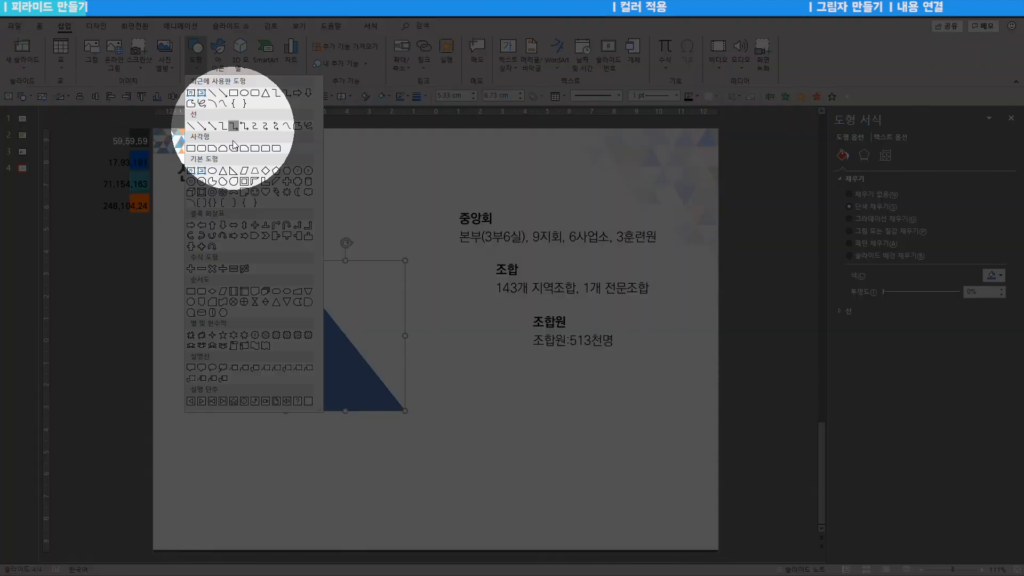
# Step: Draw an 8.26 cm diagonal stripe reaching toward 중앙회 and left-align it with the triangle
pyautogui.click(276, 183)
pyautogui.moveTo(339, 271)
pyautogui.mouseDown()
pyautogui.moveTo(394, 319)
pyautogui.moveTo(480, 359)
pyautogui.moveTo(450, 359)
pyautogui.mouseUp()
pyautogui.moveTo(373, 295); pyautogui.dragTo(381, 281)
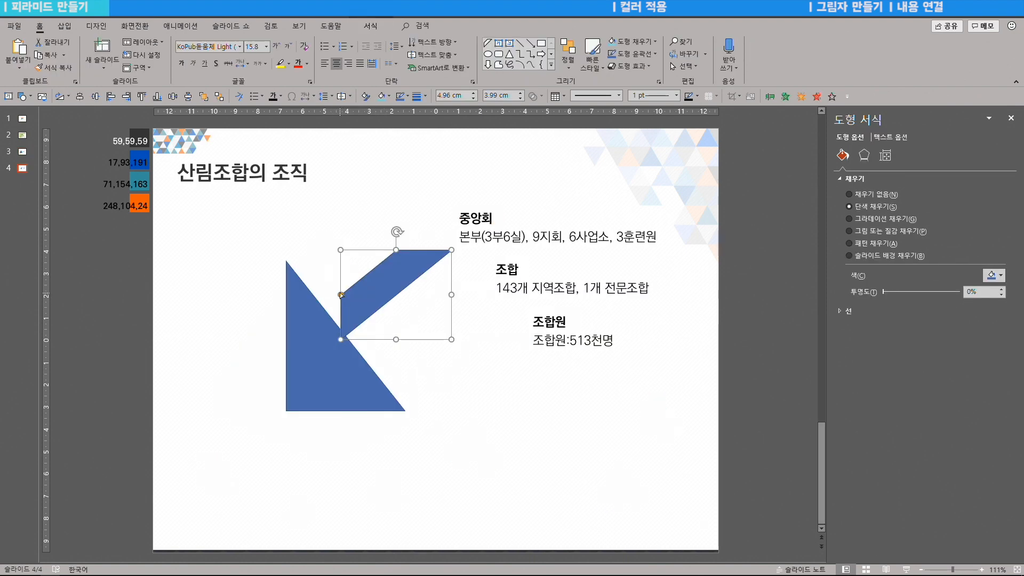
pyautogui.moveTo(341, 299); pyautogui.dragTo(340, 322)
pyautogui.moveTo(452, 294); pyautogui.dragTo(528, 343)
pyautogui.moveTo(406, 298); pyautogui.dragTo(377, 296)
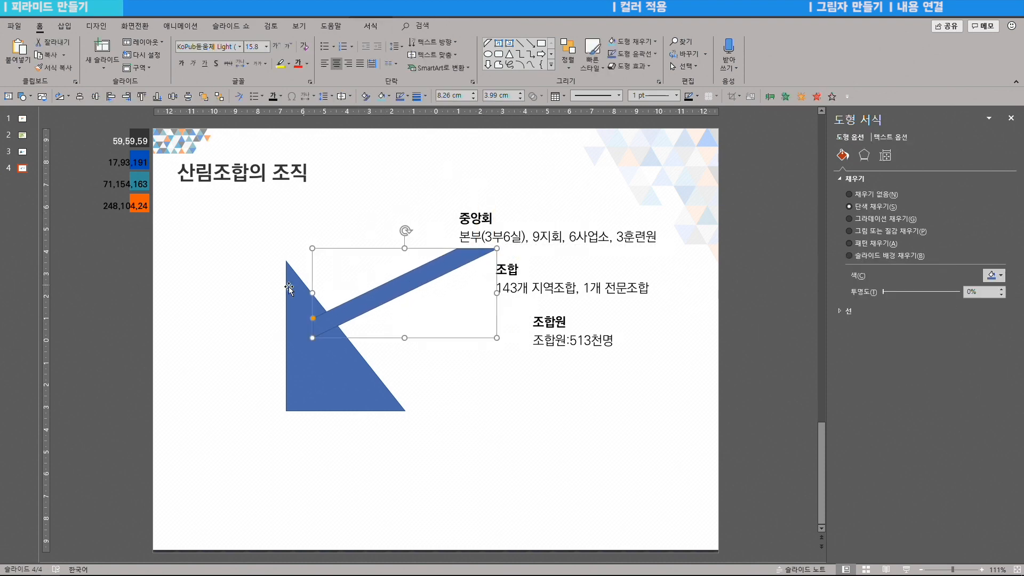
pyautogui.keyDown('shift'); pyautogui.click(296, 305); pyautogui.keyUp('shift')
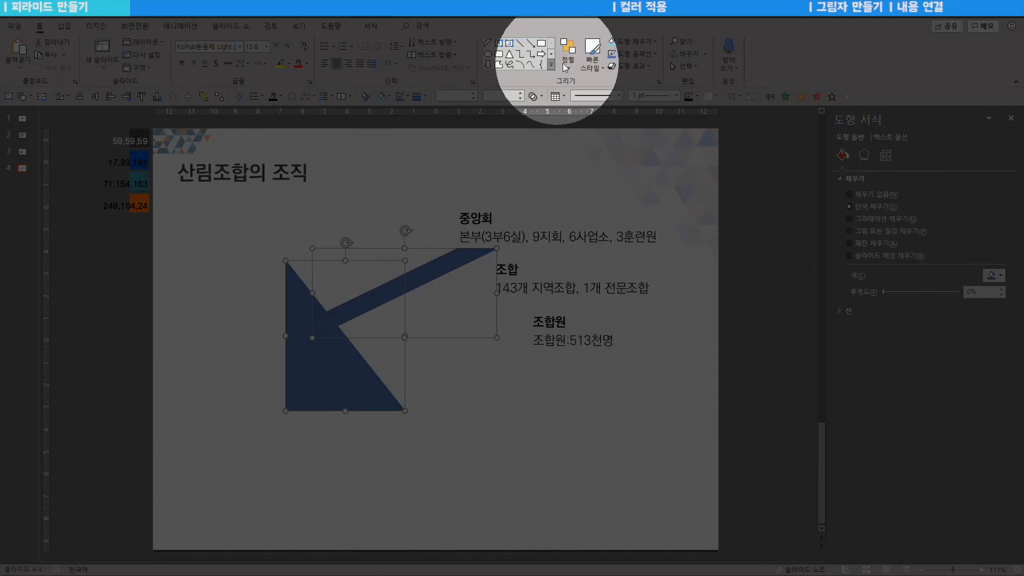
pyautogui.click(565, 66)
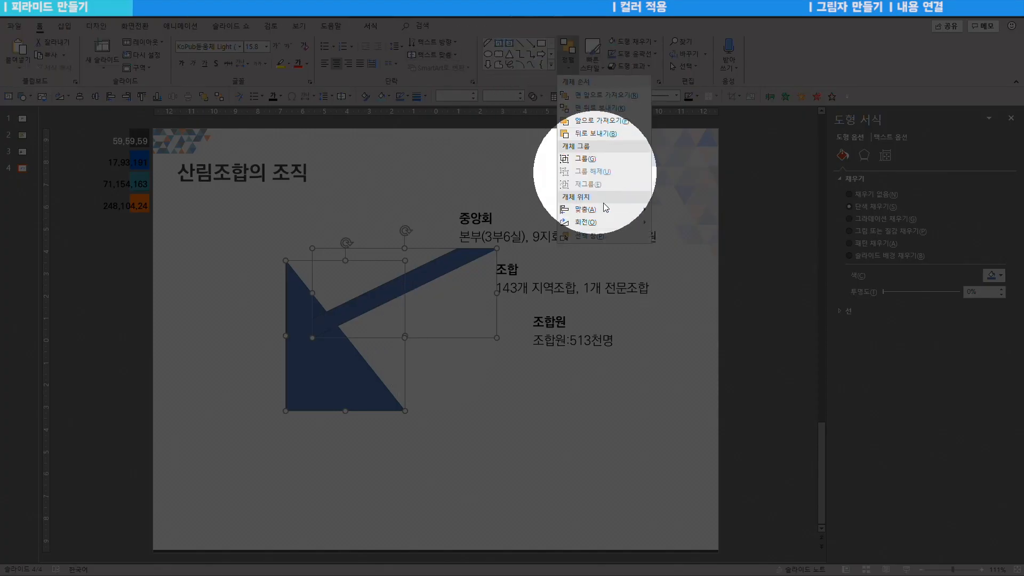
pyautogui.moveTo(615, 217)
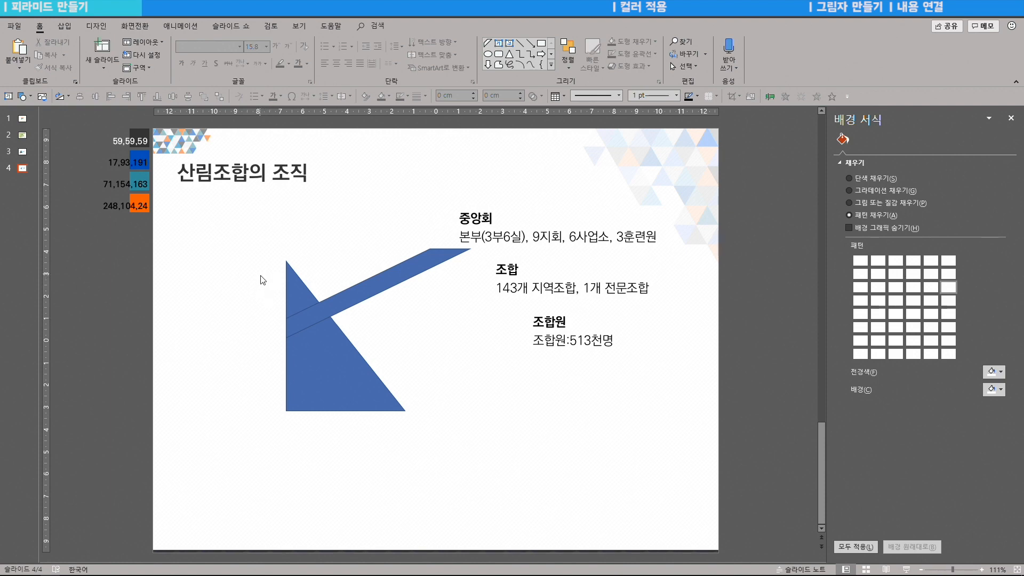
# Step: Group the triangle and stripe and enlarge them to 12.15 × 10.02 cm
pyautogui.click(290, 293)
pyautogui.keyDown('shift'); pyautogui.click(348, 303); pyautogui.keyUp('shift')
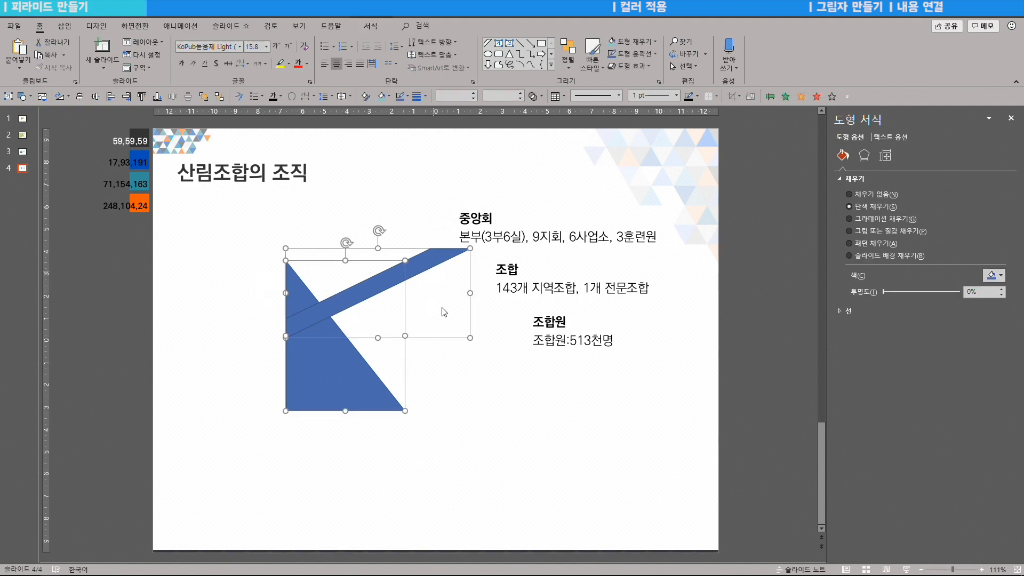
pyautogui.hotkey('ctrl', 'g')
pyautogui.moveTo(473, 415); pyautogui.dragTo(516, 448)
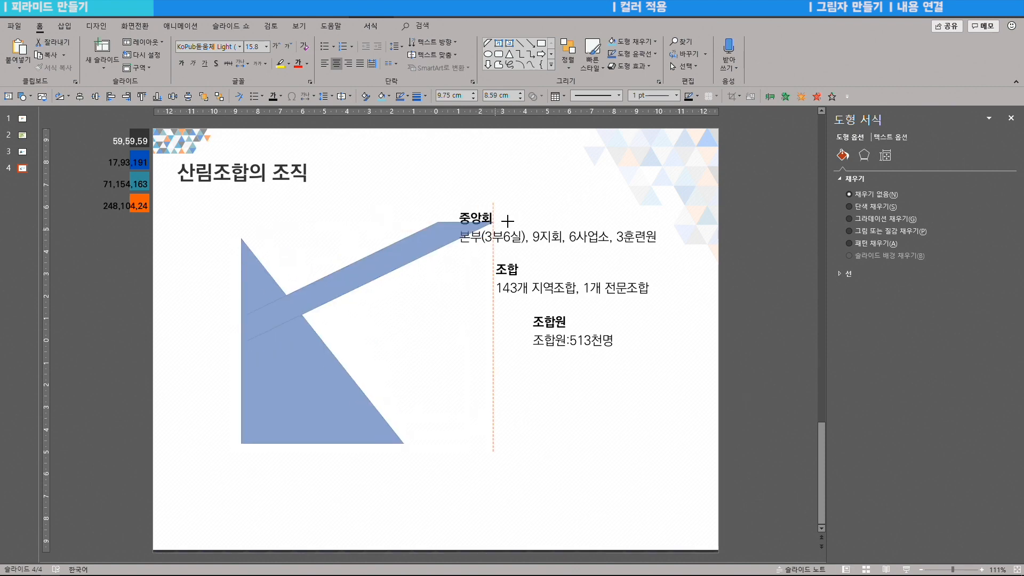
# Step: Give the shapes a 61% transparent solid blue fill with a solid outline
pyautogui.click(857, 208)
pyautogui.click(841, 311)
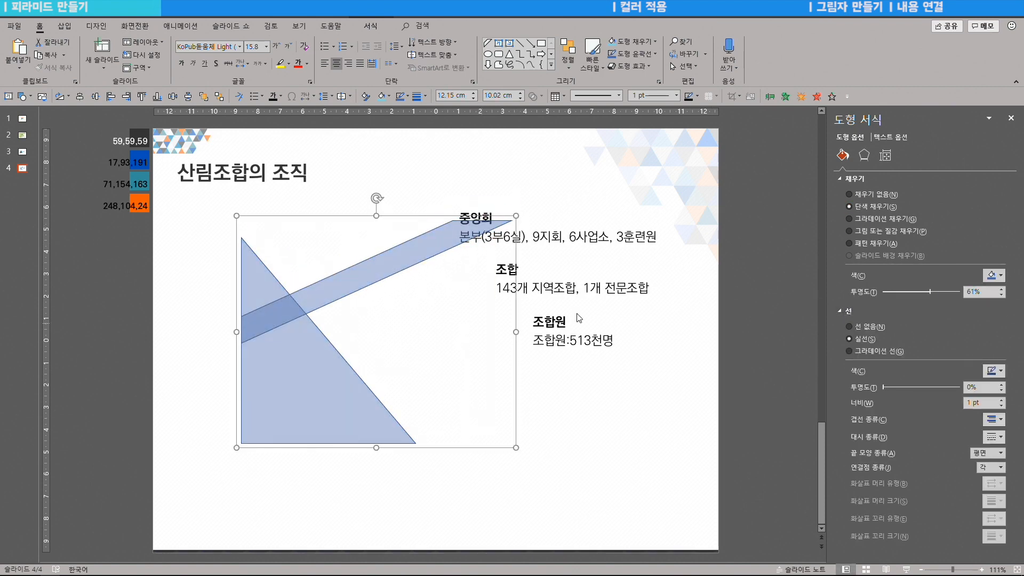
pyautogui.click(307, 247)
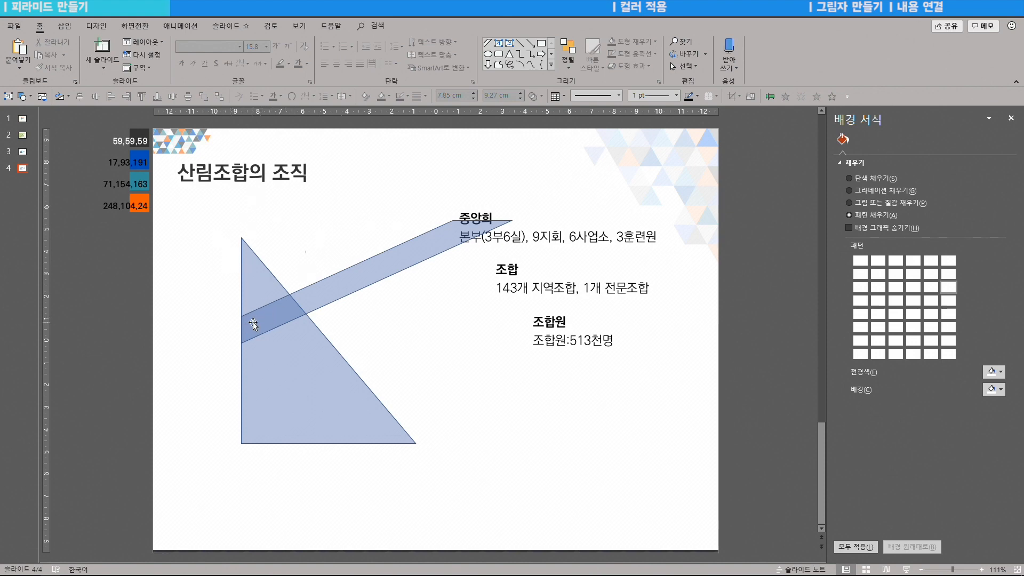
pyautogui.click(285, 306)
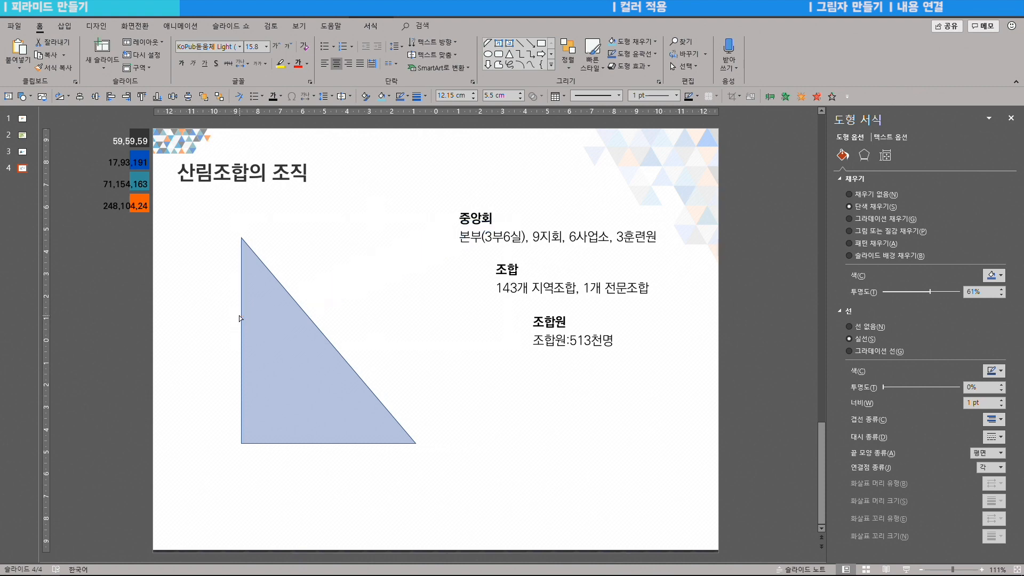
# Step: Copy the diagonal band downward so bands also reach the 조합 and 조합원 labels
pyautogui.click(239, 322)
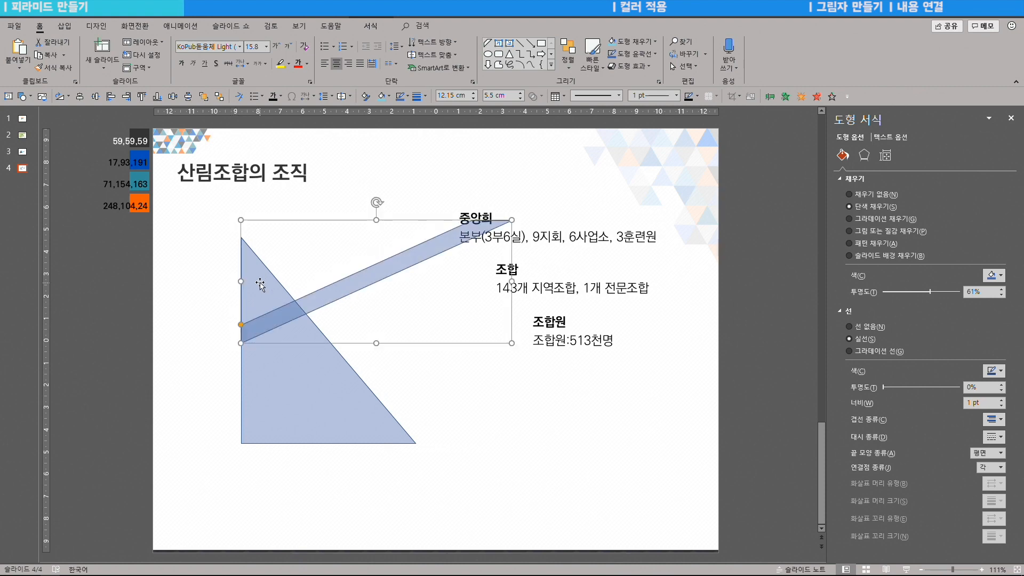
pyautogui.moveTo(293, 316); pyautogui.dragTo(294, 406)
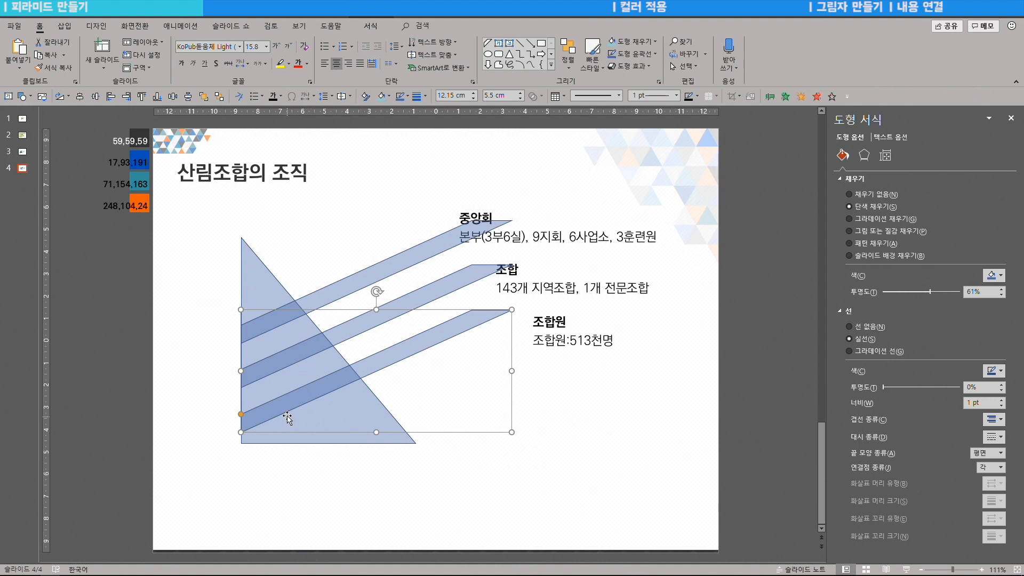
pyautogui.click(477, 374)
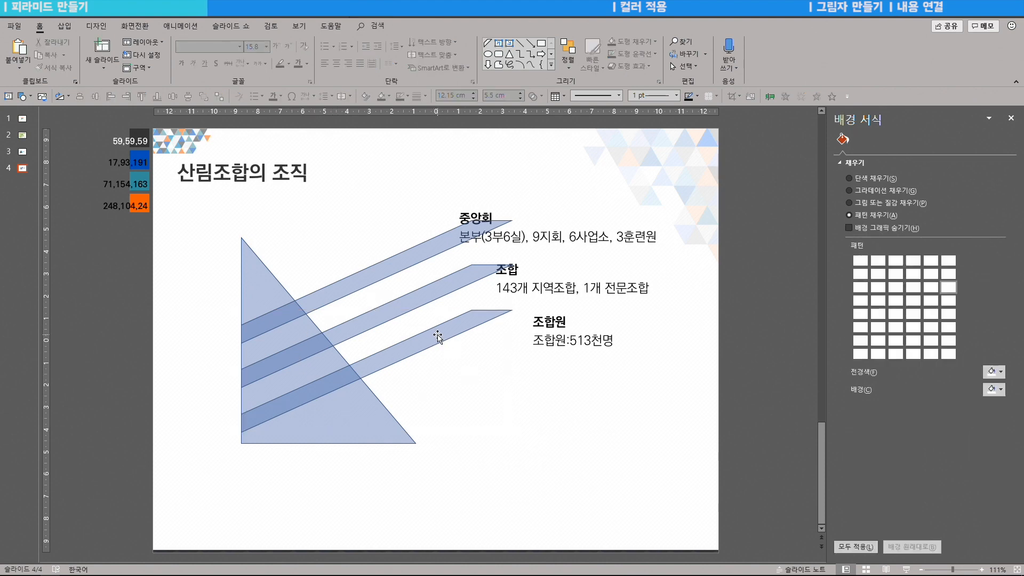
pyautogui.click(436, 340)
pyautogui.keyDown('shift'); pyautogui.click(264, 276); pyautogui.keyUp('shift')
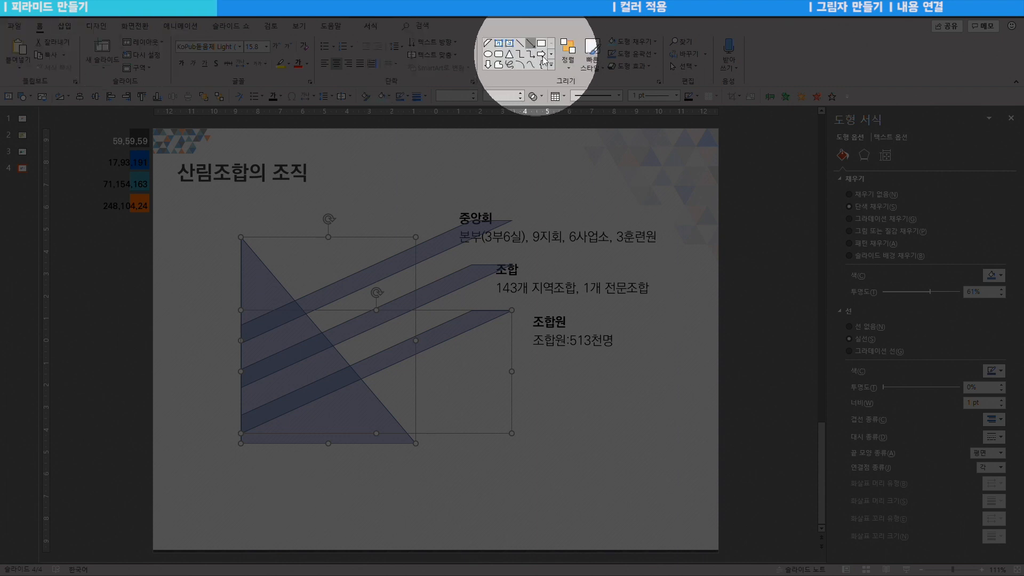
# Step: Align the lowest band's bottom with the triangle's base
pyautogui.click(568, 51)
pyautogui.moveTo(581, 209)
pyautogui.click(694, 275)
pyautogui.click(406, 231)
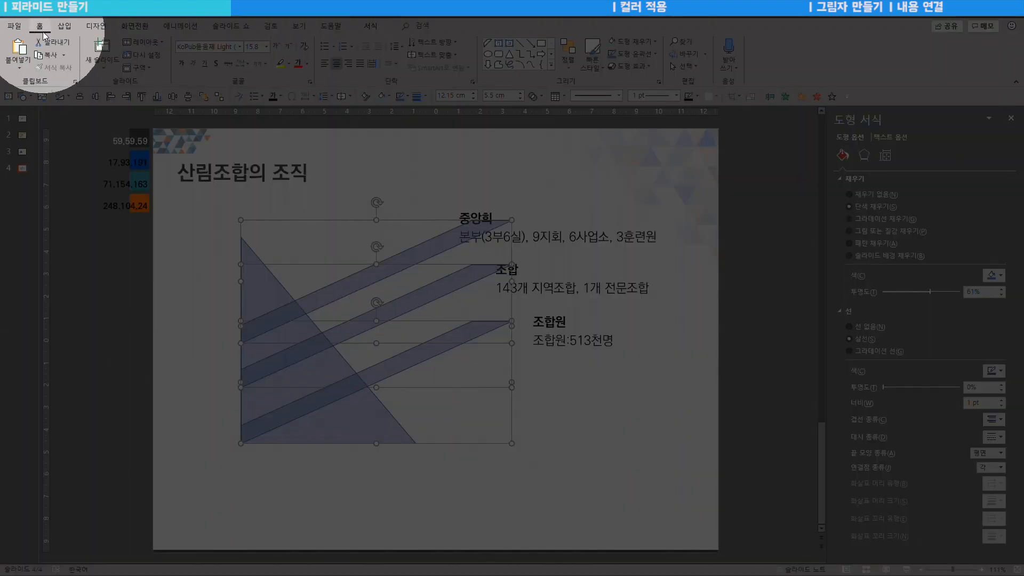
# Step: Distribute the three bands vertically and nudge the top band slightly higher
pyautogui.click(571, 66)
pyautogui.moveTo(587, 209)
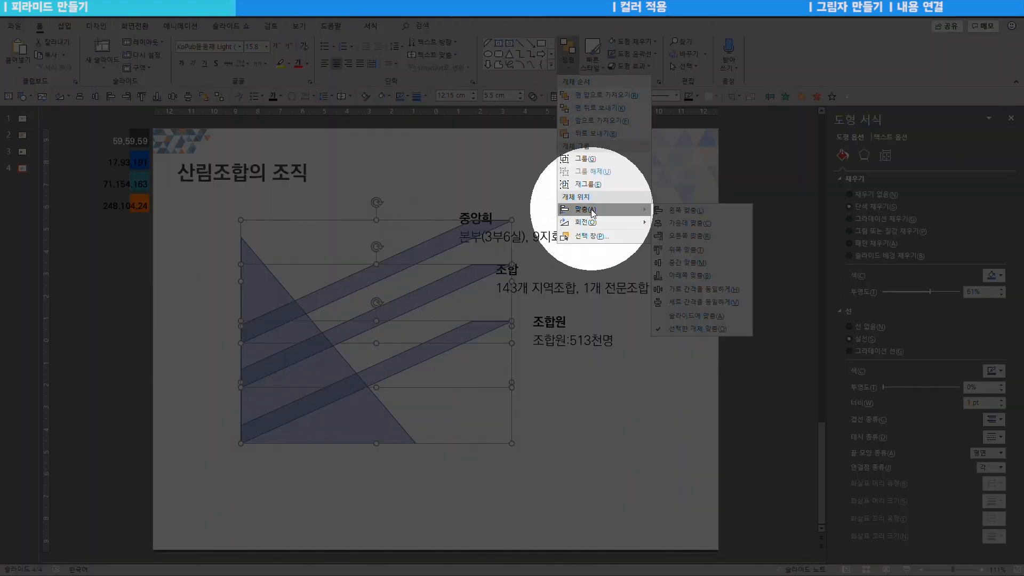
pyautogui.click(675, 302)
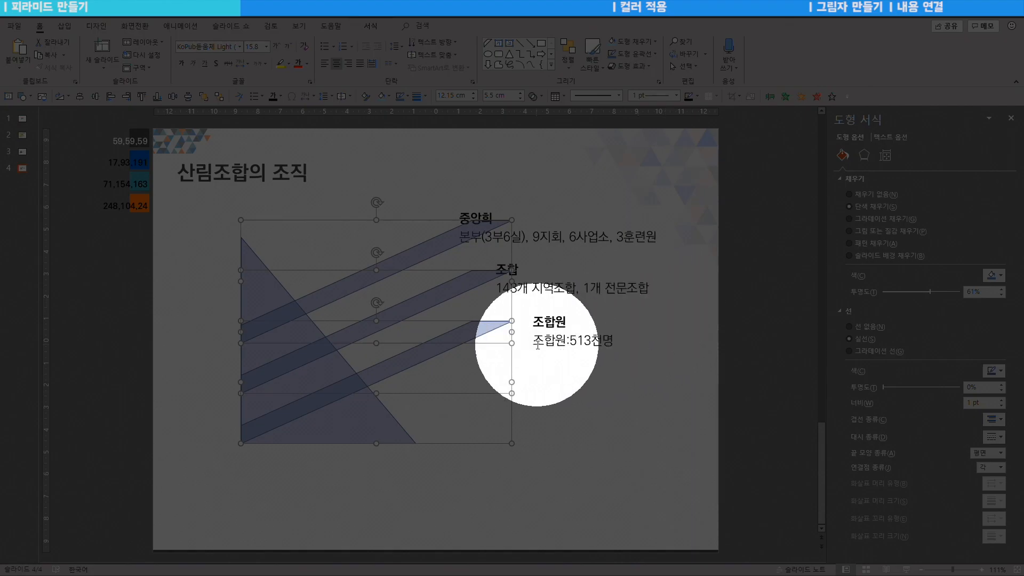
pyautogui.press('Escape')
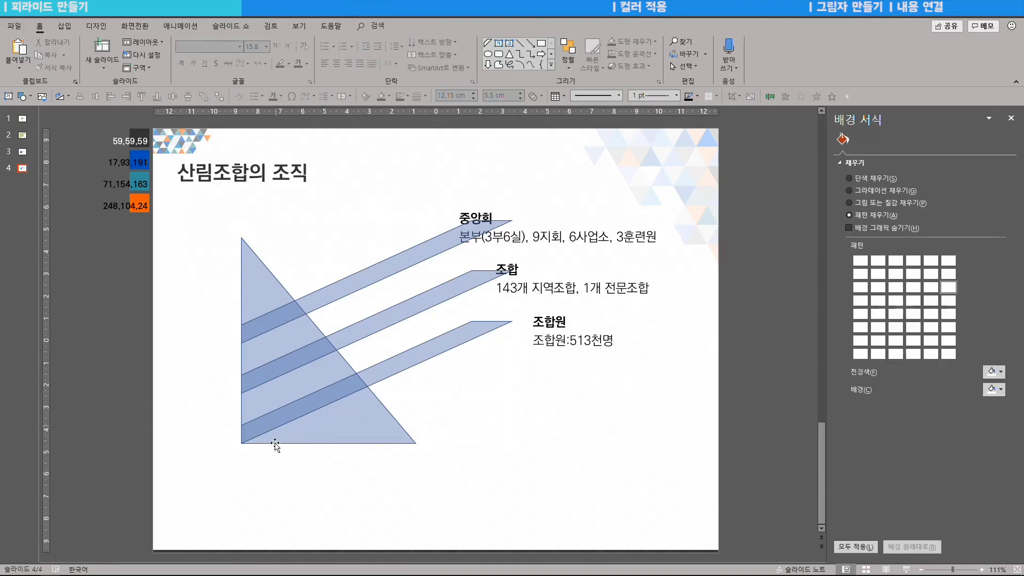
pyautogui.click(265, 327)
pyautogui.click(290, 372)
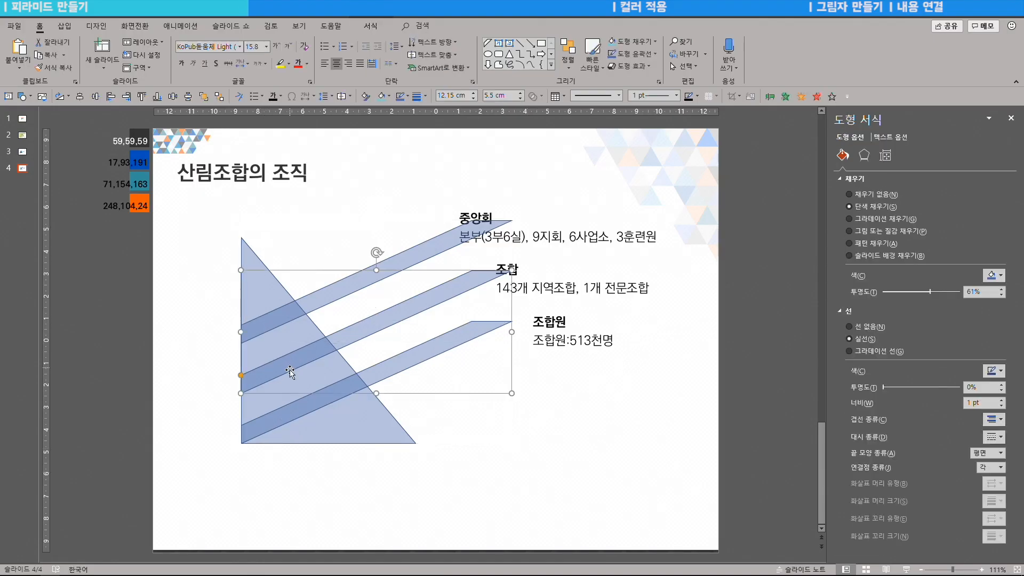
pyautogui.click(298, 408)
pyautogui.click(192, 269)
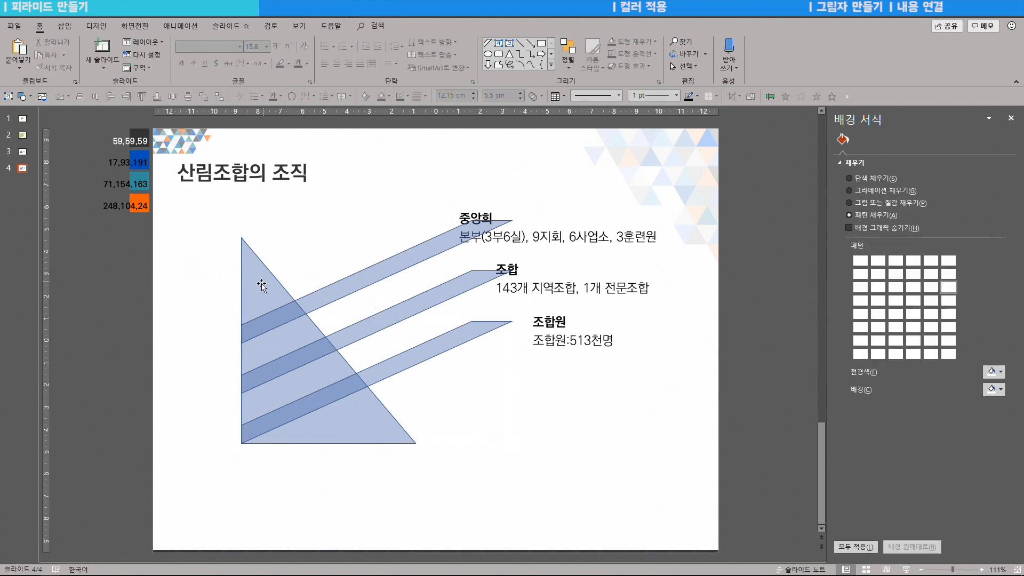
pyautogui.click(274, 320)
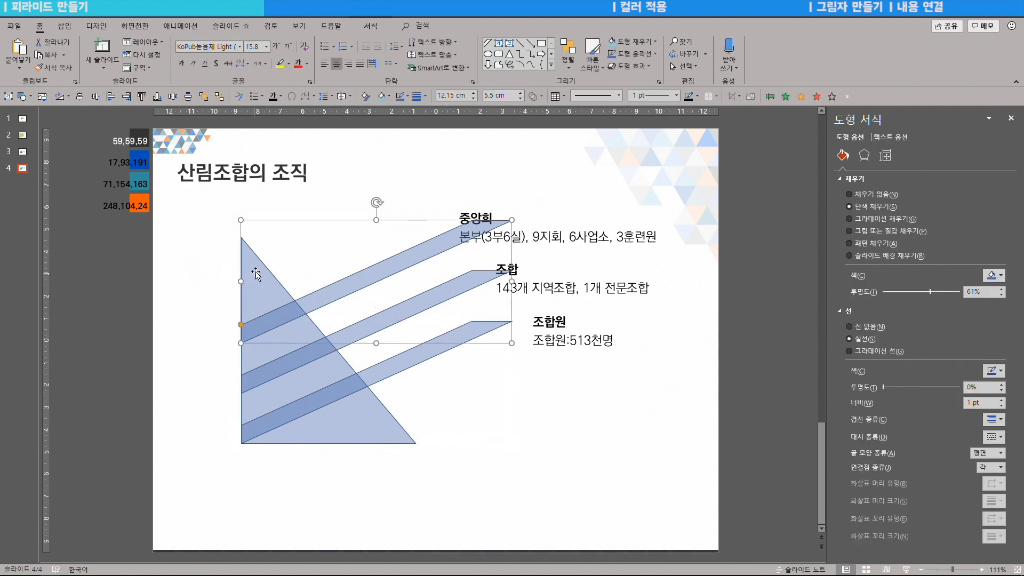
pyautogui.moveTo(276, 316)
pyautogui.mouseDown()
pyautogui.moveTo(275, 292)
pyautogui.moveTo(274, 320)
pyautogui.moveTo(276, 307)
pyautogui.mouseUp()
# Step: Distribute the three bands vertically again so they are evenly spaced
pyautogui.keyDown('shift'); pyautogui.click(281, 365); pyautogui.keyUp('shift')
pyautogui.keyDown('shift'); pyautogui.click(281, 416); pyautogui.keyUp('shift')
pyautogui.click(568, 55)
pyautogui.moveTo(613, 210)
pyautogui.click(689, 299)
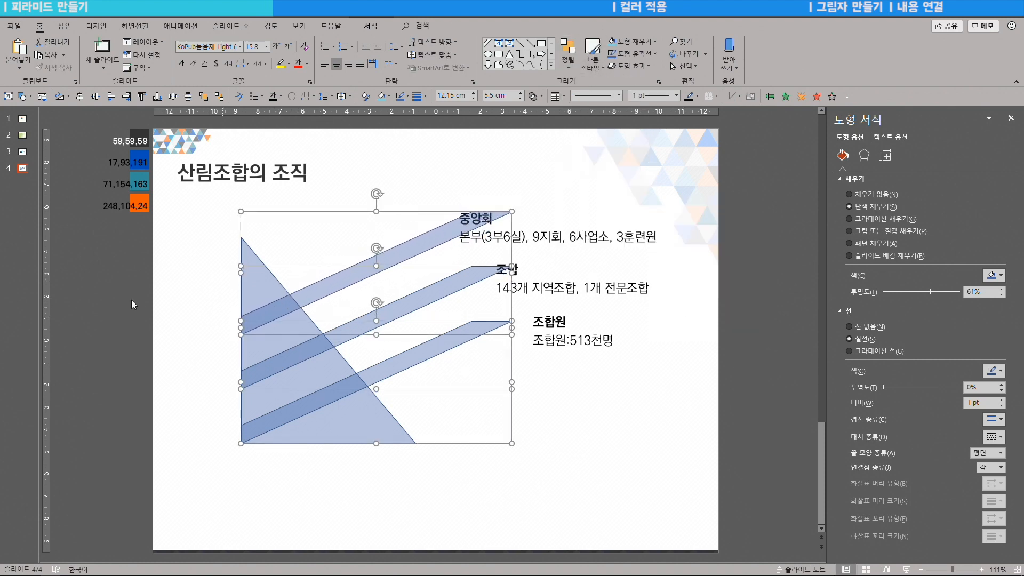
pyautogui.click(269, 235)
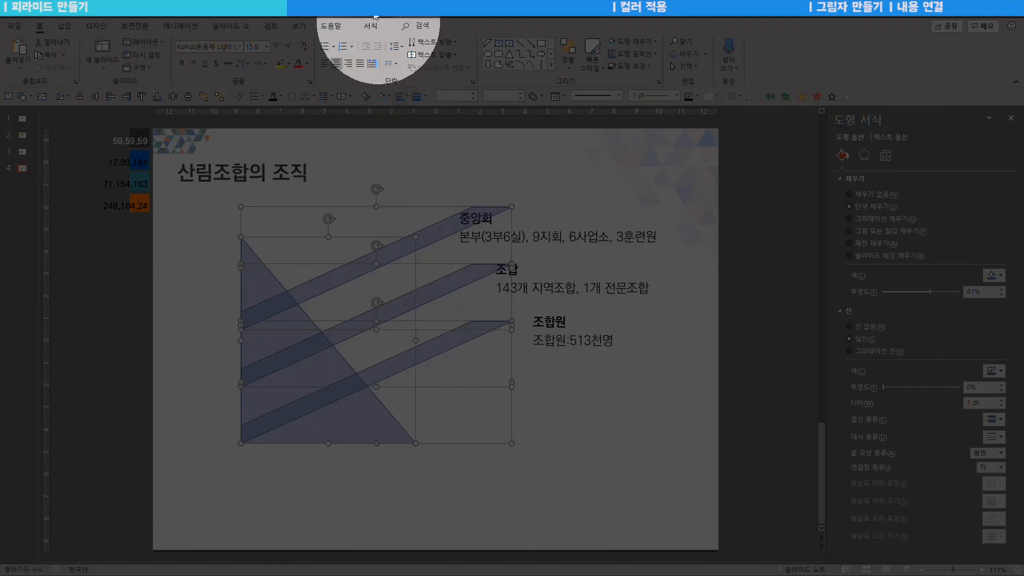
# Step: Split the triangle and bands apart with Merge Shapes > Fragment
pyautogui.click(372, 27)
pyautogui.click(104, 66)
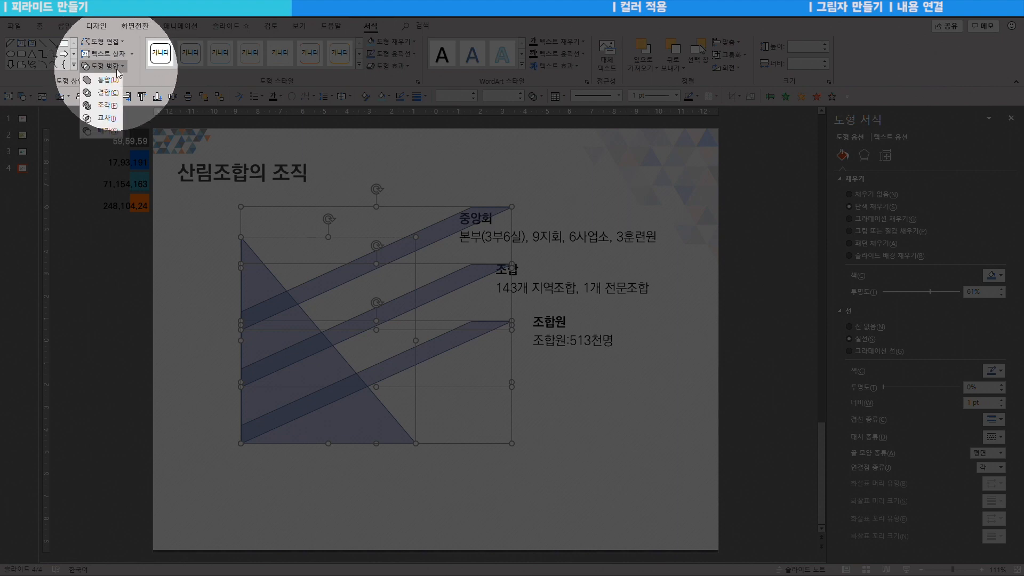
pyautogui.click(108, 105)
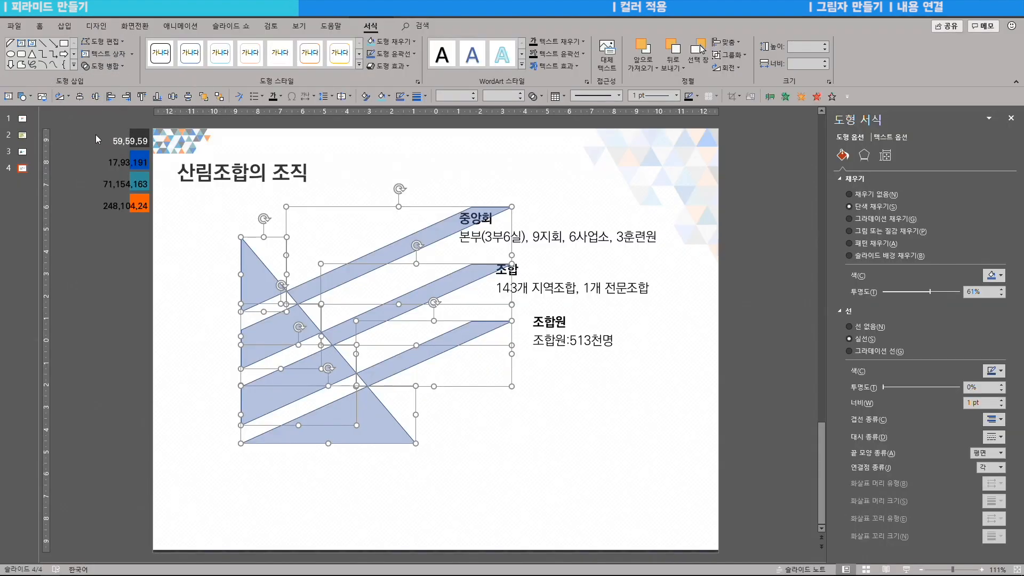
pyautogui.click(205, 304)
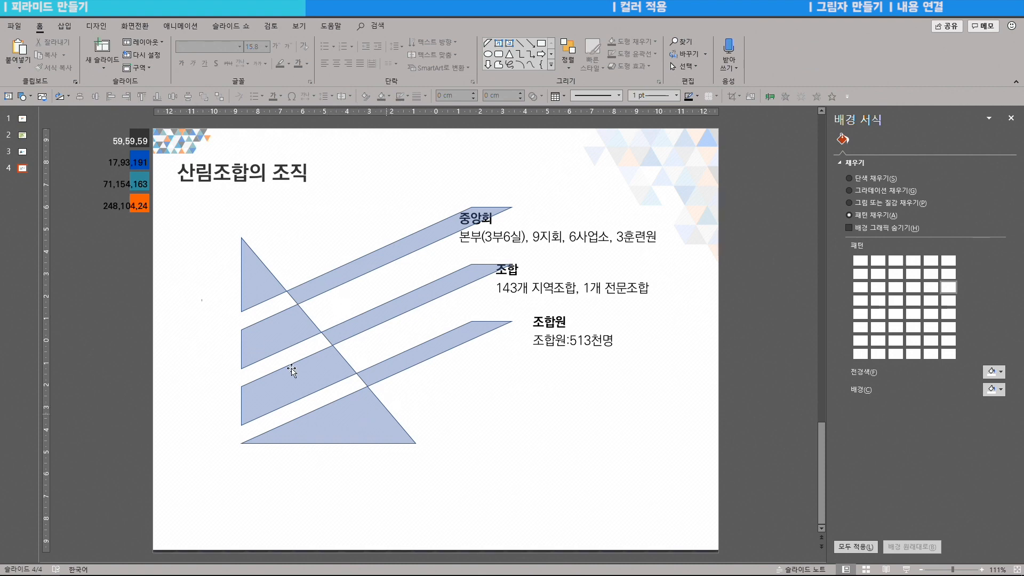
# Step: Delete the three band strips and the leftover bottom fragment
pyautogui.click(253, 288)
pyautogui.click(297, 376)
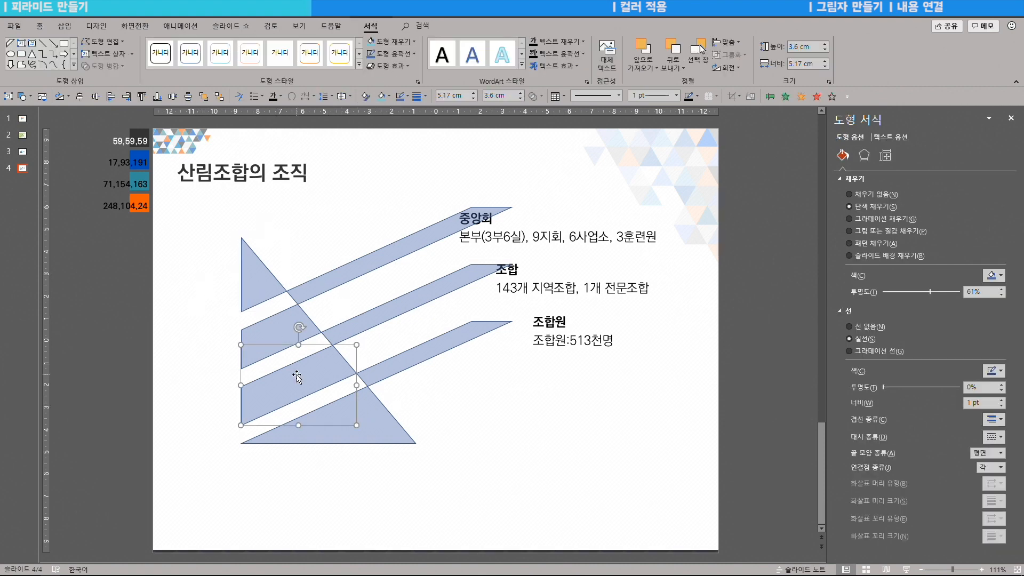
pyautogui.click(366, 270)
pyautogui.keyDown('shift'); pyautogui.click(355, 329); pyautogui.keyUp('shift')
pyautogui.keyDown('shift'); pyautogui.click(374, 375); pyautogui.keyUp('shift')
pyautogui.keyDown('shift'); pyautogui.click(369, 421); pyautogui.keyUp('shift')
pyautogui.press('Delete')
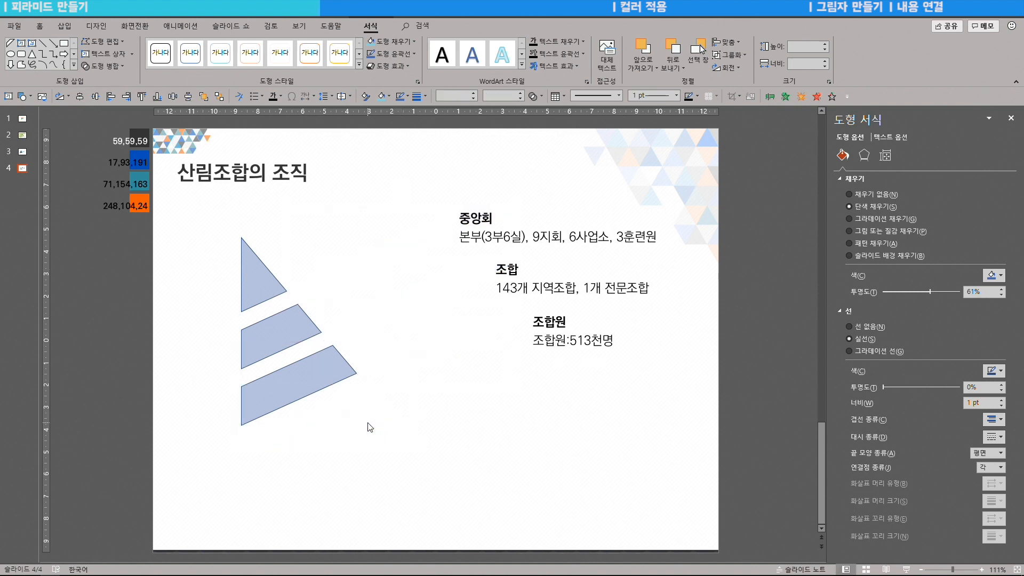
# Step: Group the three remaining tiers and move the half-pyramid right beside the labels
pyautogui.moveTo(387, 458); pyautogui.dragTo(167, 209)
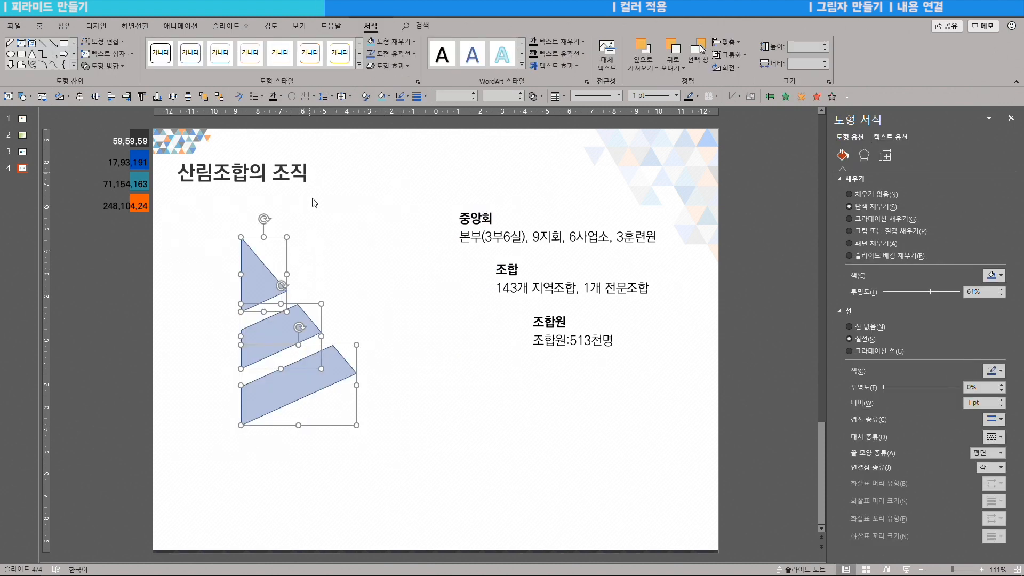
pyautogui.hotkey('ctrl', 'g')
pyautogui.moveTo(264, 288); pyautogui.dragTo(374, 290)
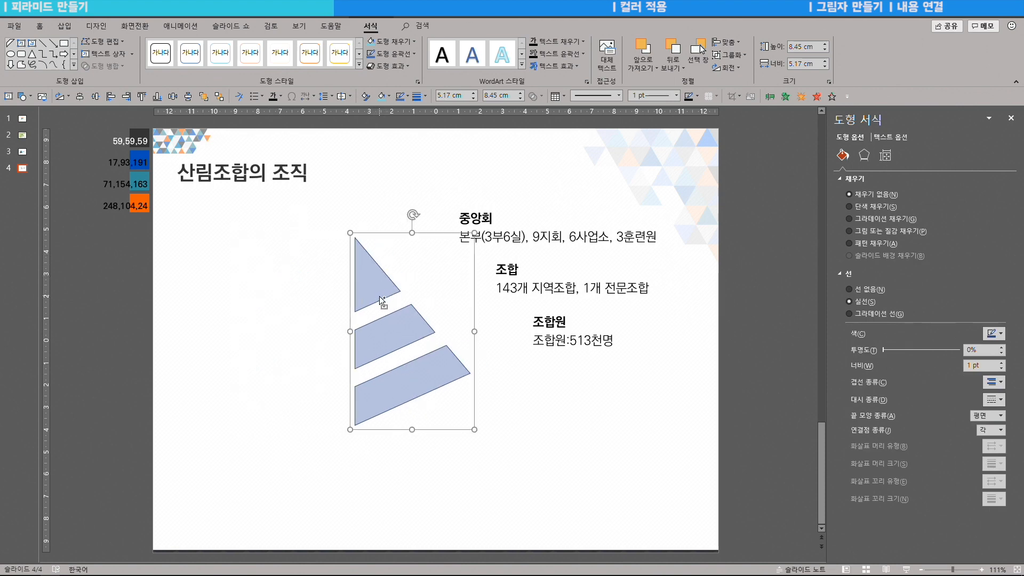
# Step: Duplicate the half-pyramid, flip the copy horizontally, and join and group both halves
pyautogui.moveTo(379, 292); pyautogui.dragTo(241, 282)
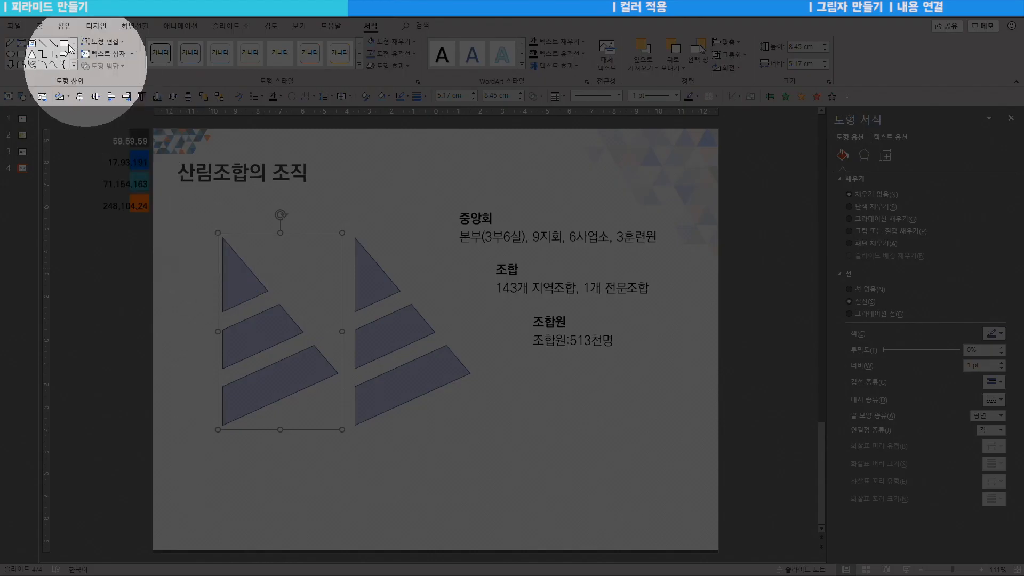
pyautogui.click(40, 25)
pyautogui.click(569, 55)
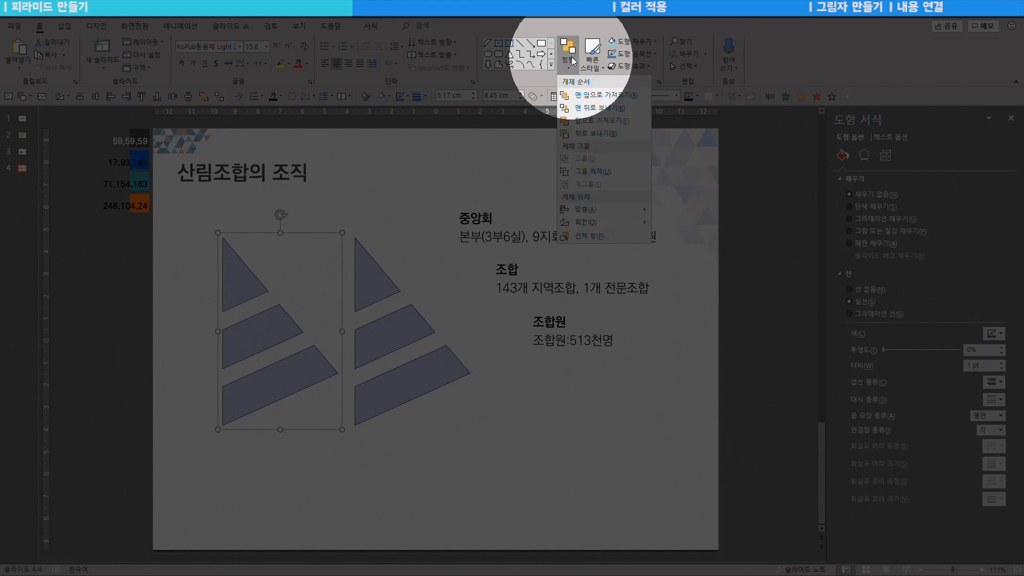
pyautogui.moveTo(579, 224)
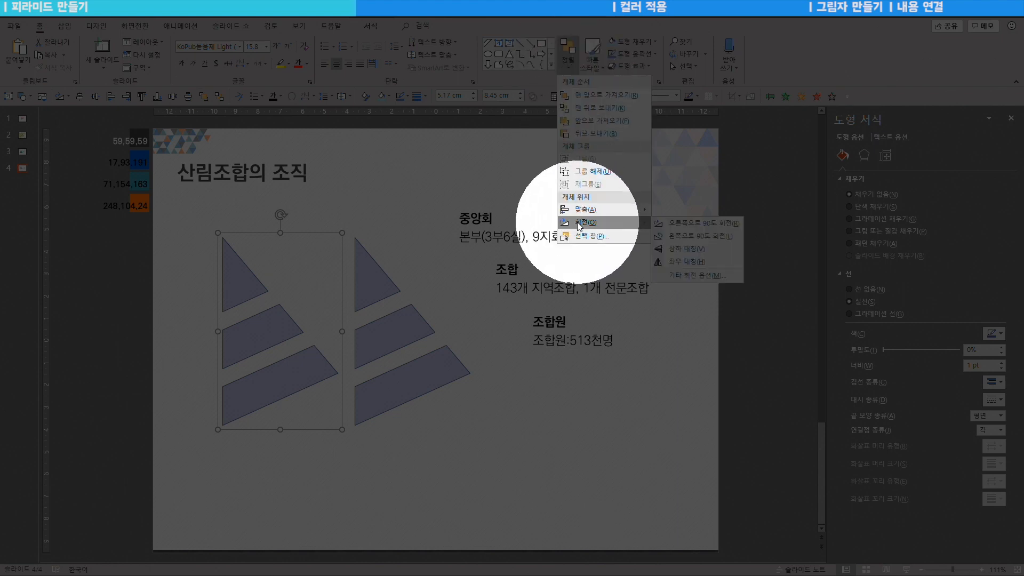
pyautogui.click(681, 261)
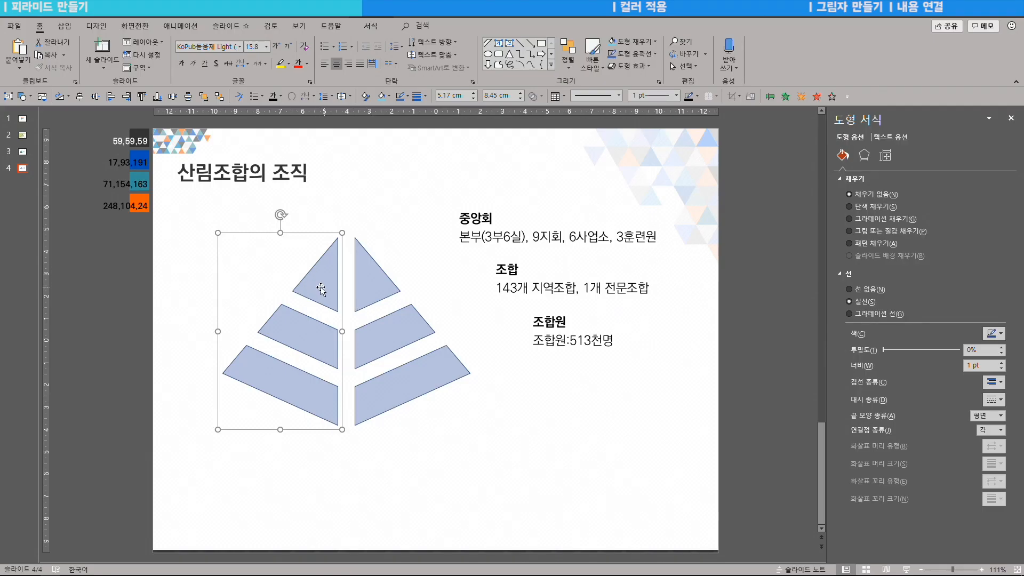
pyautogui.moveTo(320, 288); pyautogui.dragTo(332, 290)
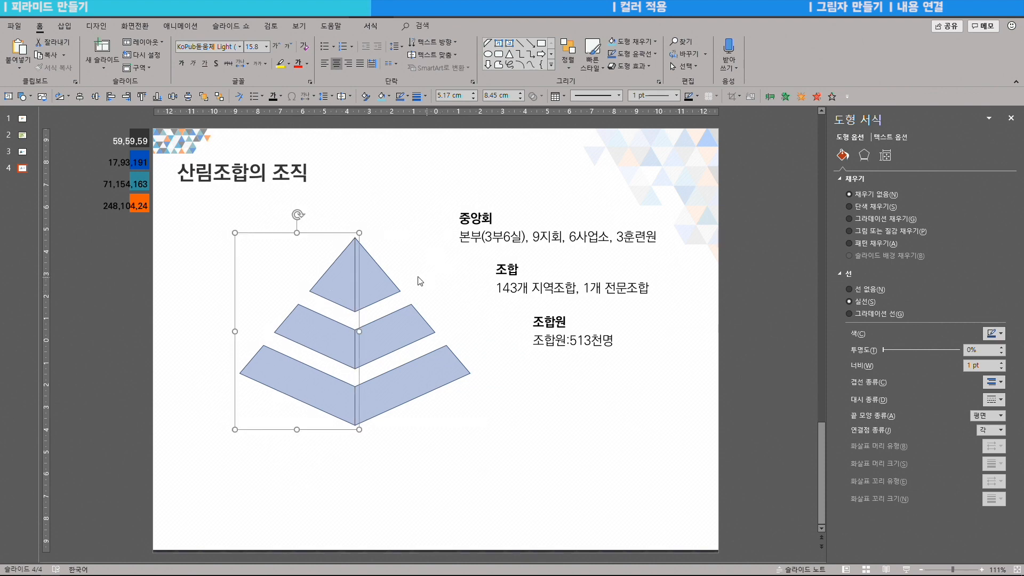
pyautogui.keyDown('shift'); pyautogui.click(386, 290); pyautogui.keyUp('shift')
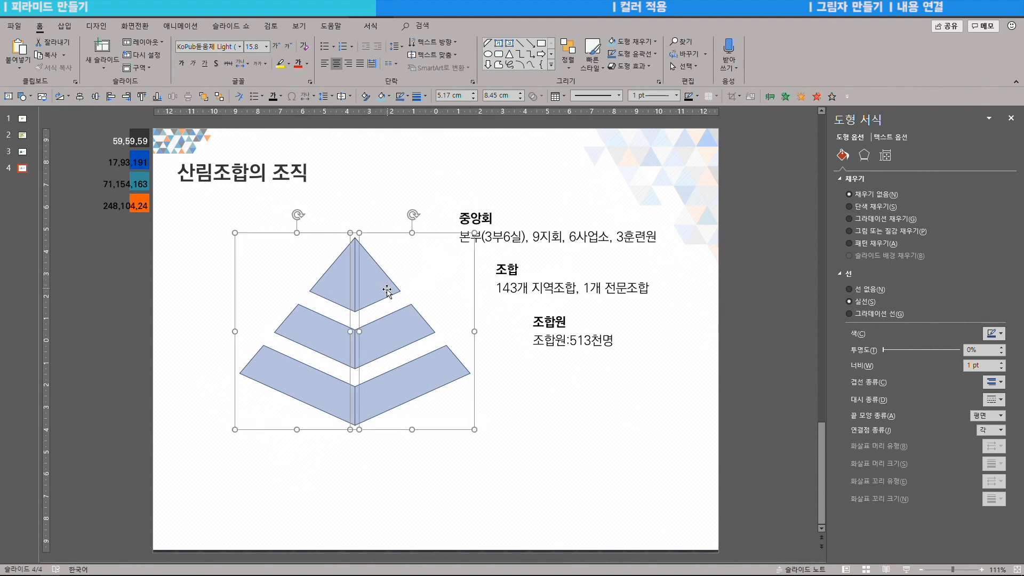
pyautogui.hotkey('ctrl', 'g')
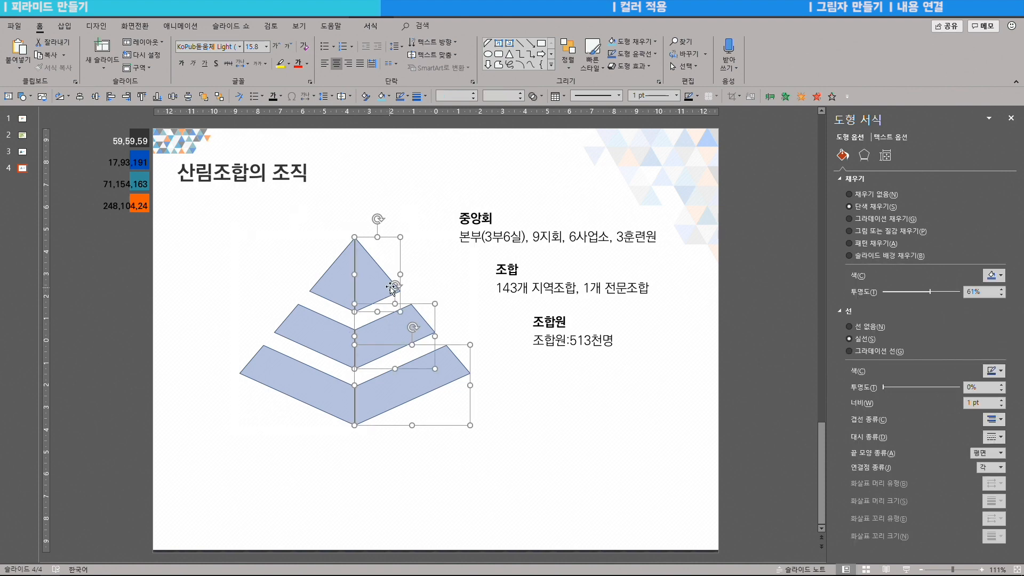
# Step: Group all pyramid pieces, resize and lower the pyramid, then ungroup it
pyautogui.click(405, 277)
pyautogui.moveTo(495, 476); pyautogui.dragTo(210, 186)
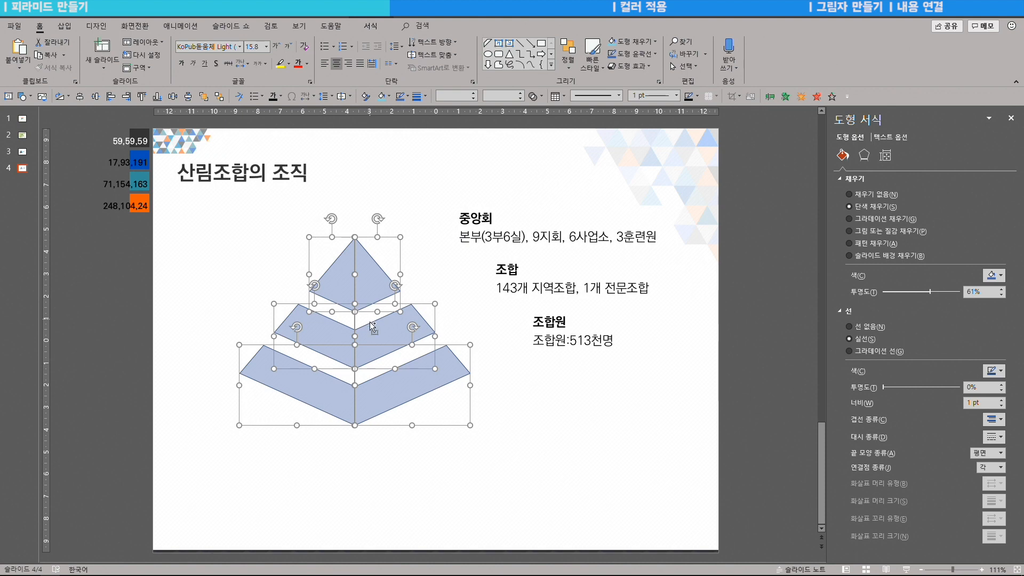
pyautogui.hotkey('ctrl', 'g')
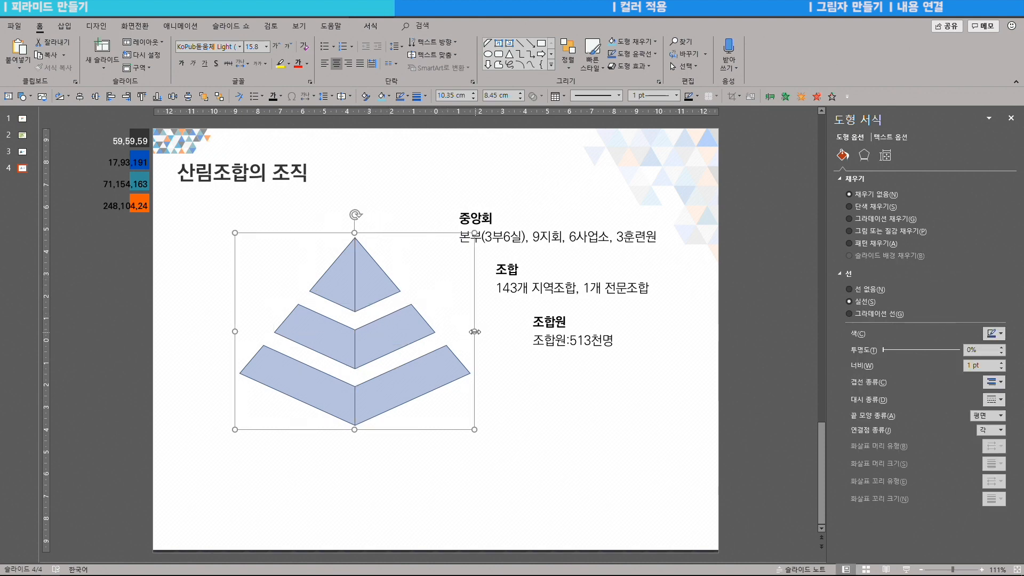
pyautogui.moveTo(473, 331); pyautogui.dragTo(442, 330)
pyautogui.moveTo(339, 429); pyautogui.dragTo(339, 415)
pyautogui.moveTo(442, 234); pyautogui.dragTo(476, 206)
pyautogui.moveTo(359, 244); pyautogui.dragTo(359, 262)
pyautogui.hotkey('ctrl', 'shift', 'g')
pyautogui.click(576, 460)
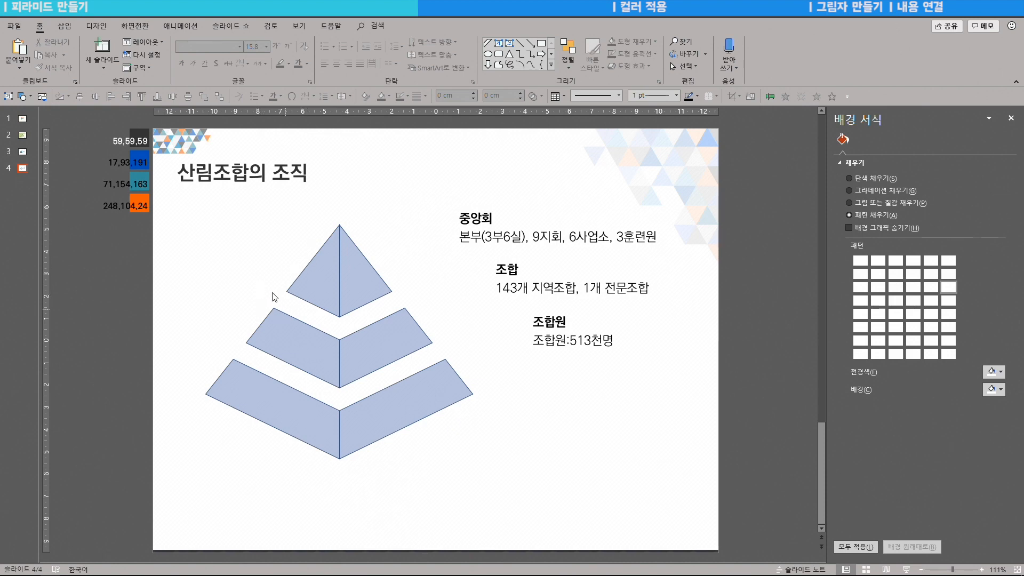
# Step: Draw a wide, flat isosceles triangle across the pyramid's middle tier from its left edge
pyautogui.moveTo(261, 286); pyautogui.dragTo(344, 381)
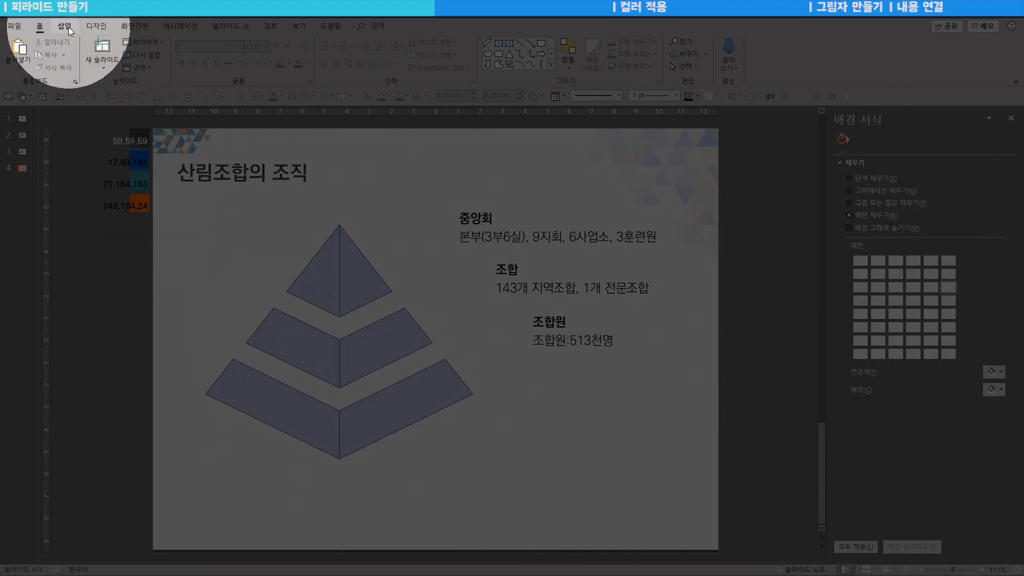
pyautogui.click(65, 26)
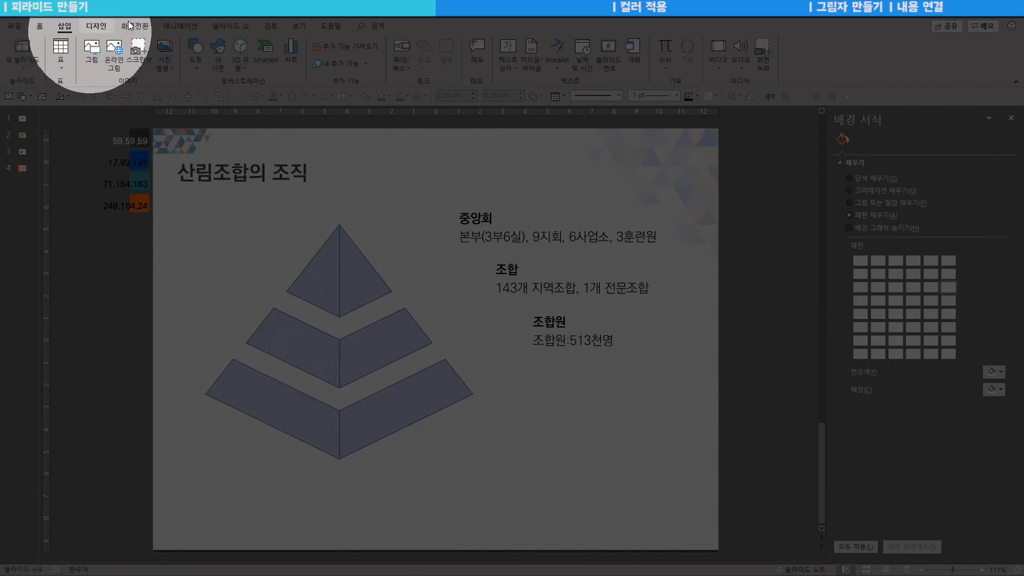
pyautogui.click(193, 51)
pyautogui.click(216, 184)
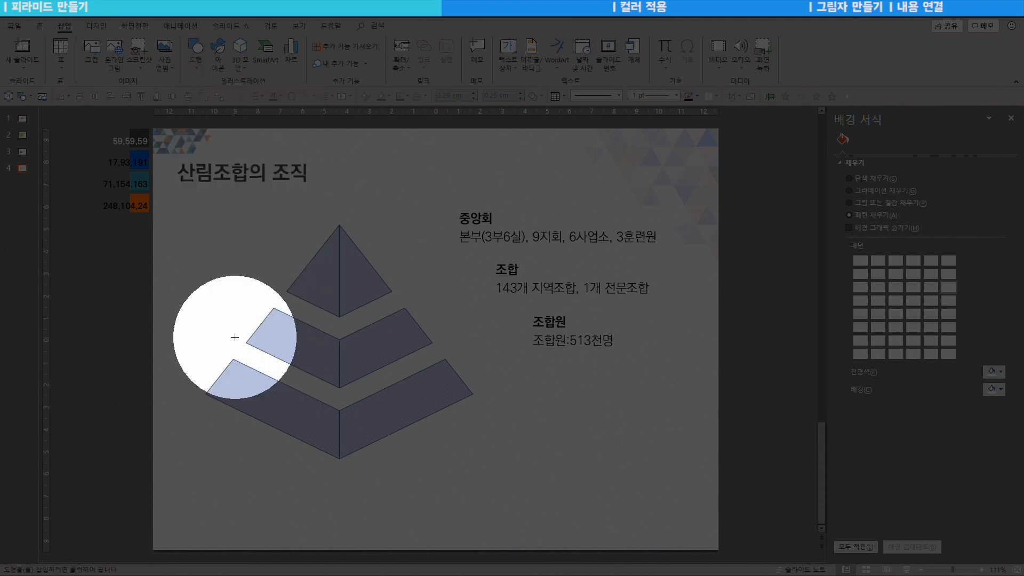
pyautogui.moveTo(231, 340); pyautogui.dragTo(444, 368)
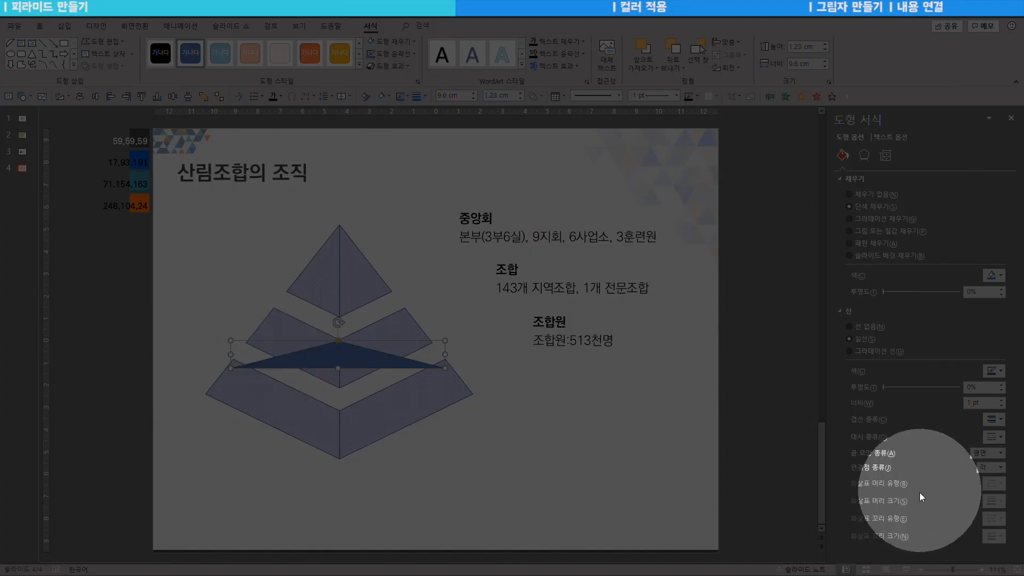
# Step: Zoom to 400% and nudge the dark blue triangle into place over the bottom tier
pyautogui.click(997, 569)
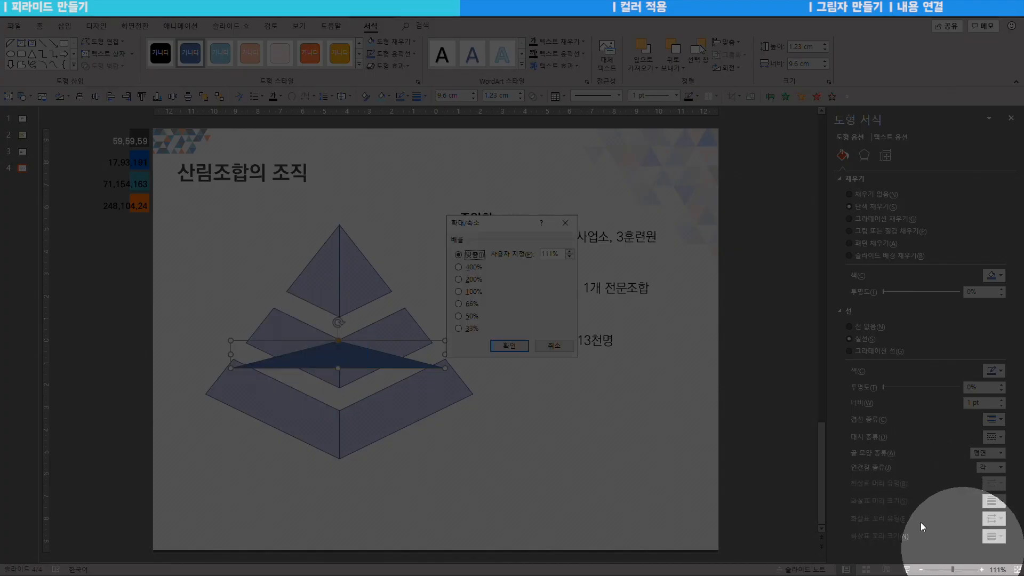
pyautogui.click(458, 267)
pyautogui.click(509, 346)
pyautogui.moveTo(302, 557); pyautogui.dragTo(288, 557)
pyautogui.moveTo(297, 389); pyautogui.dragTo(307, 349)
pyautogui.press('Right')
pyautogui.hotkey('ctrl', 'Down')
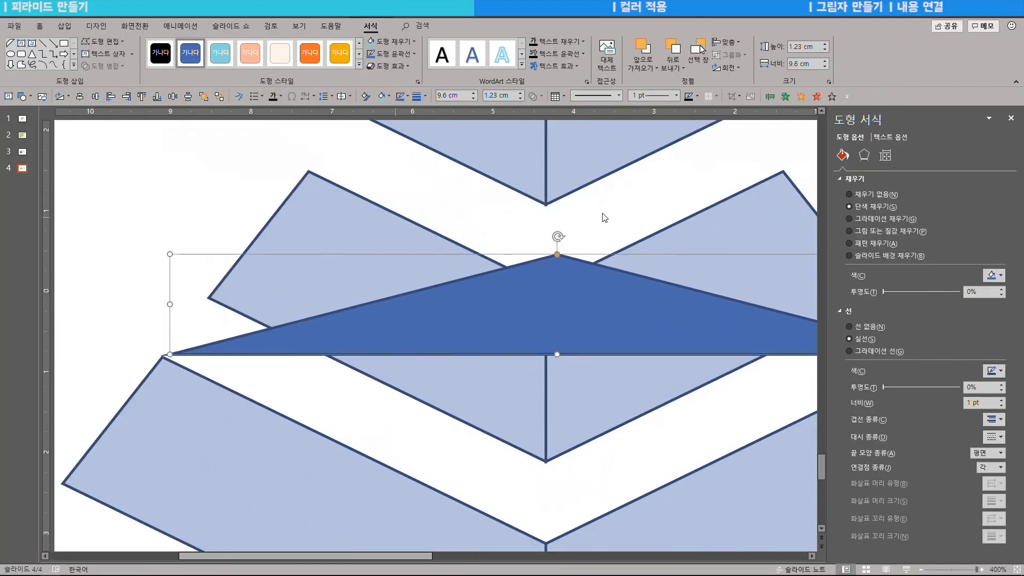
# Step: Remove the triangle's outline, flip it point-down to 9.52 × 2.42 cm, and return to 100% zoom
pyautogui.click(860, 328)
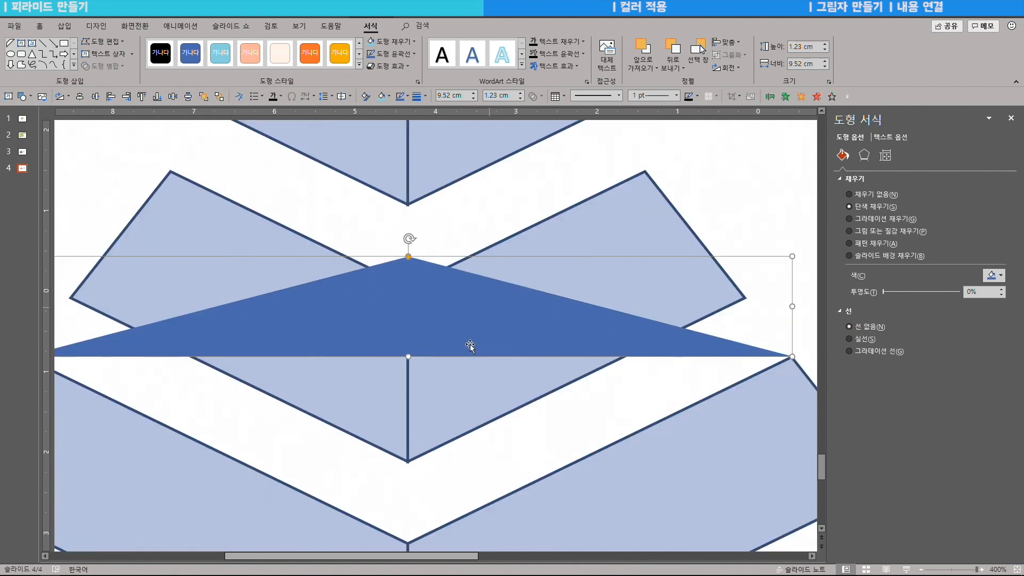
pyautogui.moveTo(408, 257); pyautogui.dragTo(418, 545)
pyautogui.hotkey('alt', 'w')
pyautogui.press('q')
pyautogui.press('1')
pyautogui.press('Return')
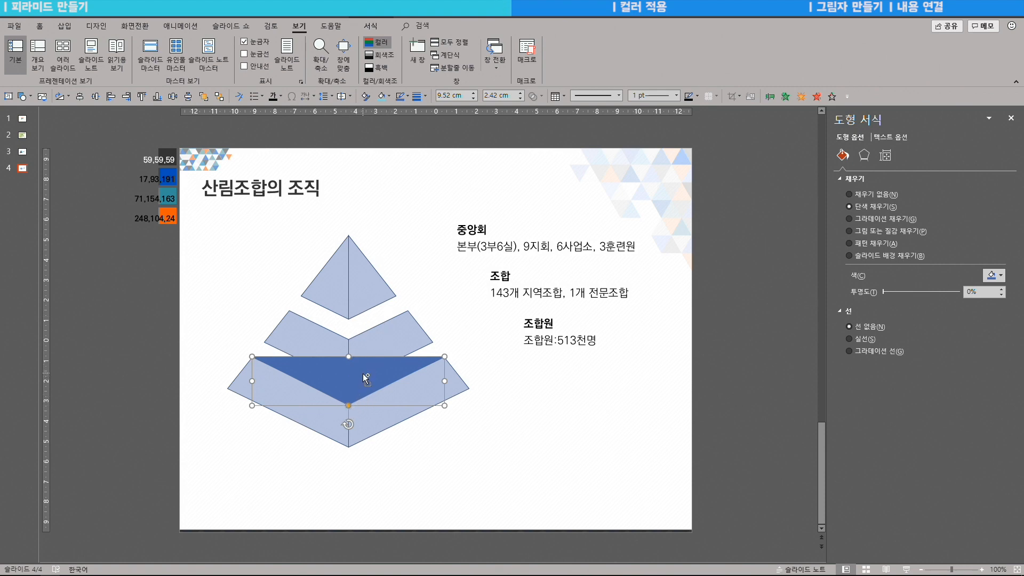
# Step: Place a copy of the dark triangle higher up and flip it vertically to point upward
pyautogui.moveTo(363, 375); pyautogui.dragTo(364, 326)
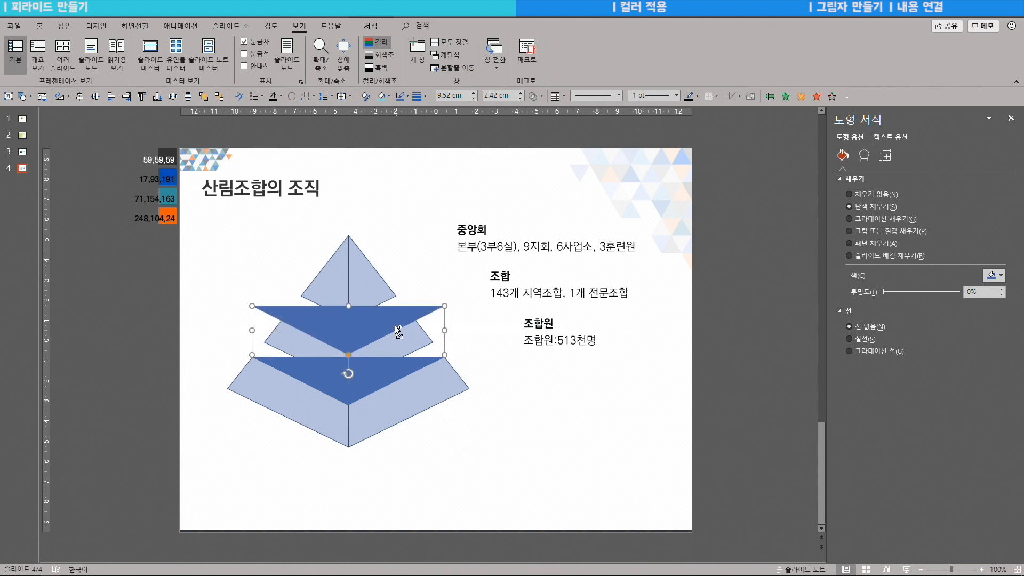
pyautogui.click(39, 26)
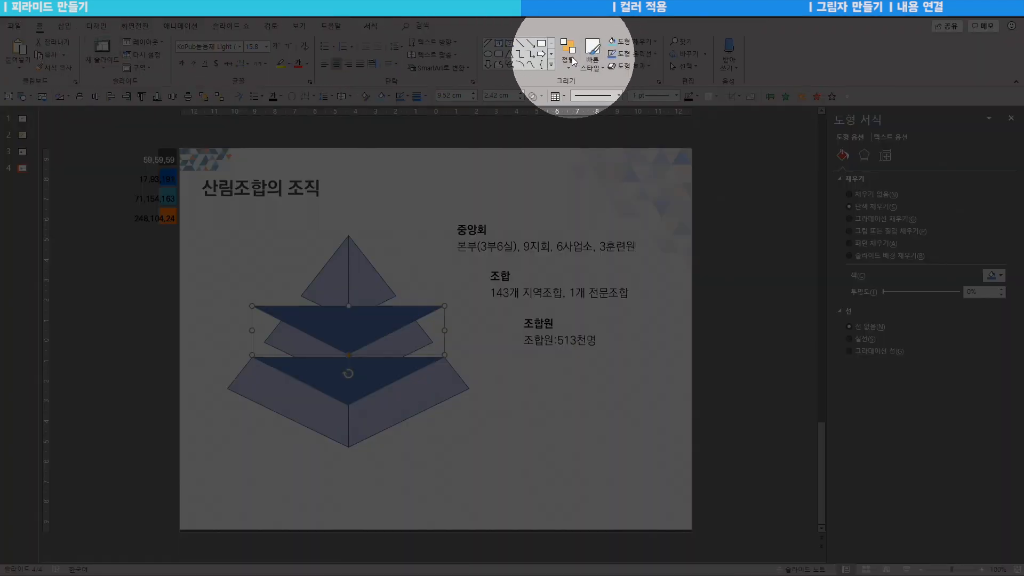
pyautogui.click(572, 58)
pyautogui.moveTo(584, 222)
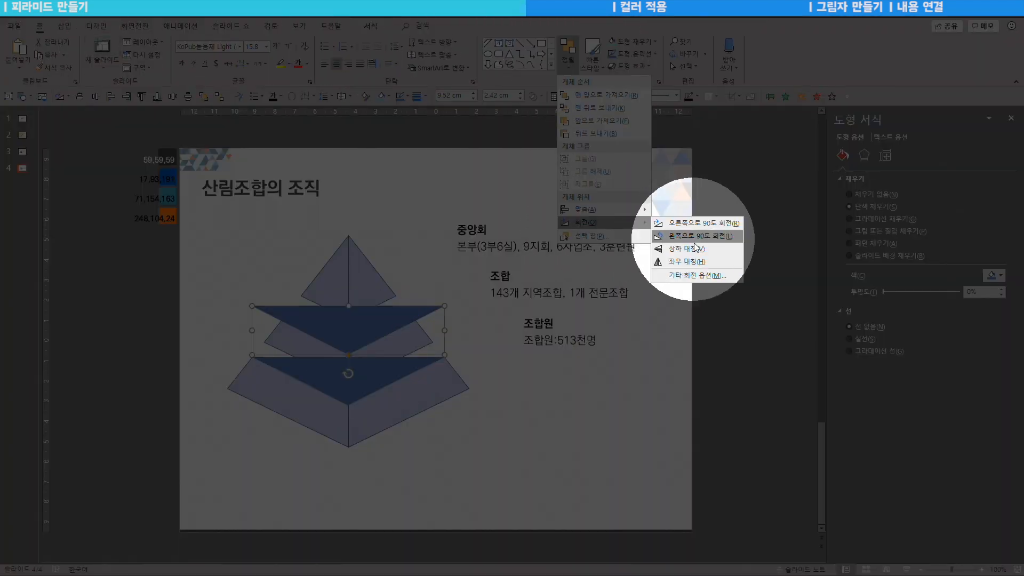
pyautogui.click(681, 249)
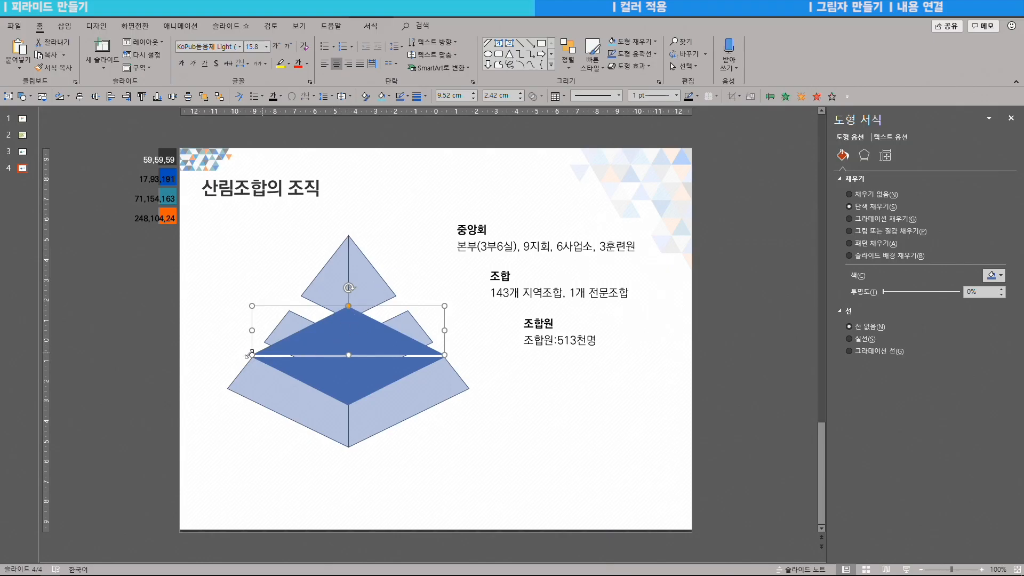
# Step: Nudge the upper triangle down onto the lower one and group both into a 9.52 × 4.82 cm diamond
pyautogui.press('Escape')
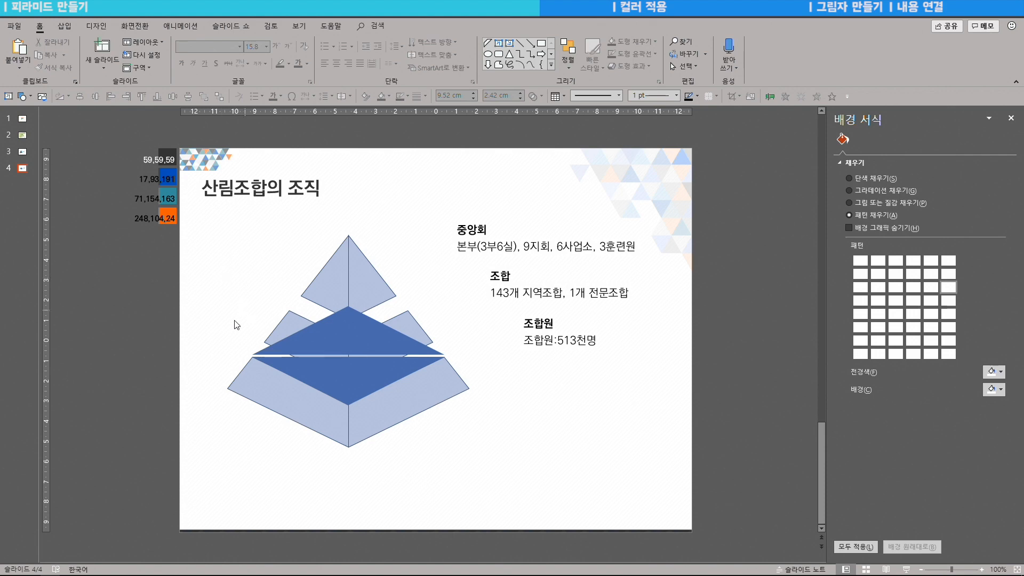
pyautogui.click(355, 342)
pyautogui.moveTo(351, 340); pyautogui.dragTo(352, 342)
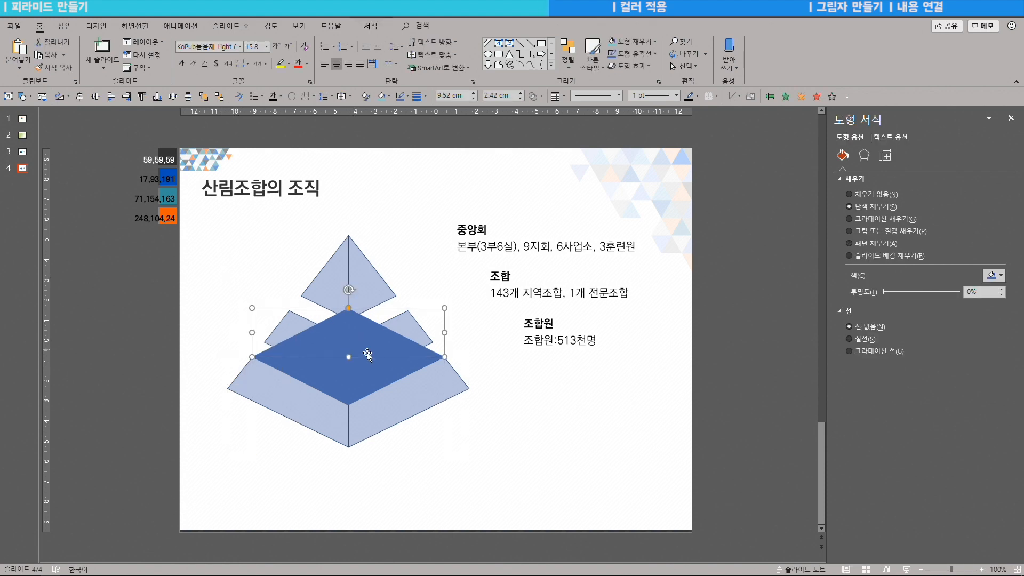
pyautogui.keyDown('shift'); pyautogui.click(354, 376); pyautogui.keyUp('shift')
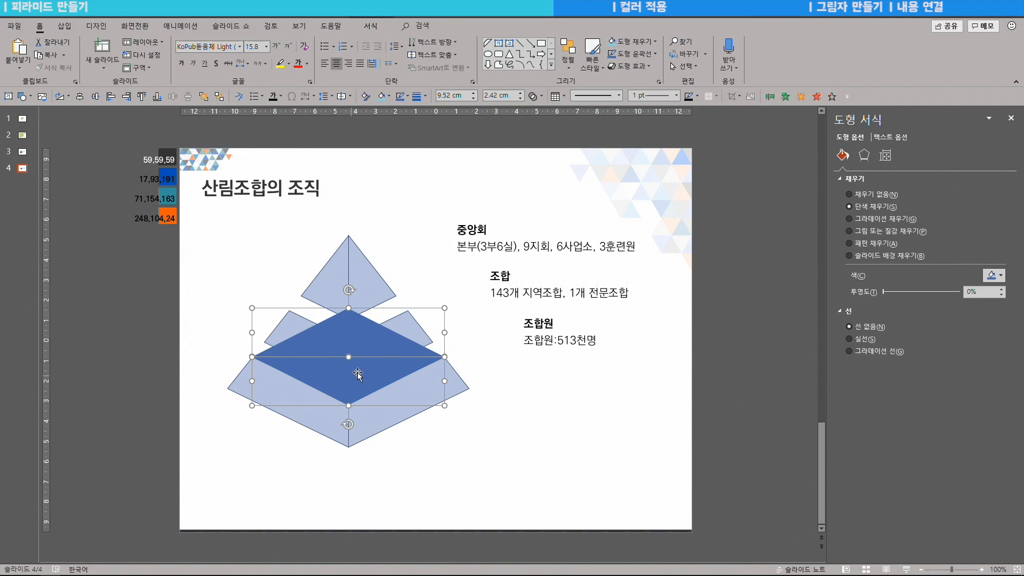
pyautogui.hotkey('ctrl', 'g')
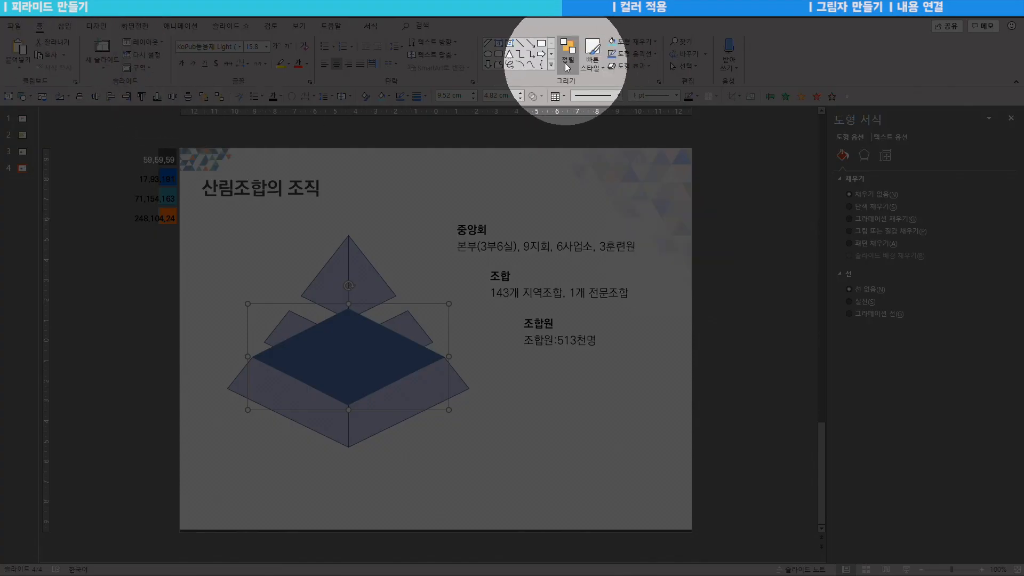
# Step: Send the dark diamond to the back, behind the pyramid faces
pyautogui.click(567, 68)
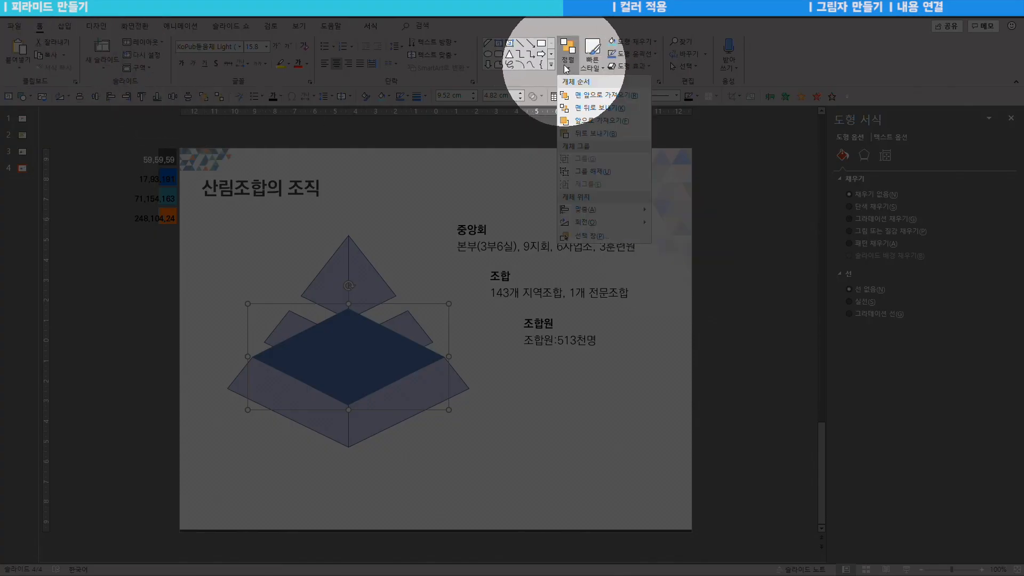
pyautogui.click(591, 108)
pyautogui.click(330, 242)
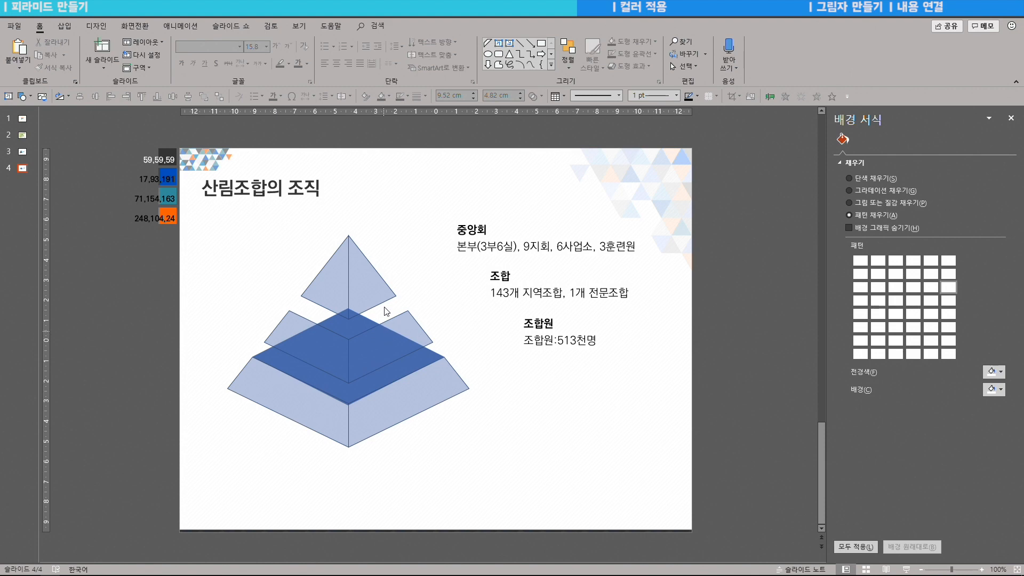
# Step: Copy the diamond onto the middle tier, shrink it to 3.9 × 2.98 cm, and send it backward
pyautogui.click(338, 389)
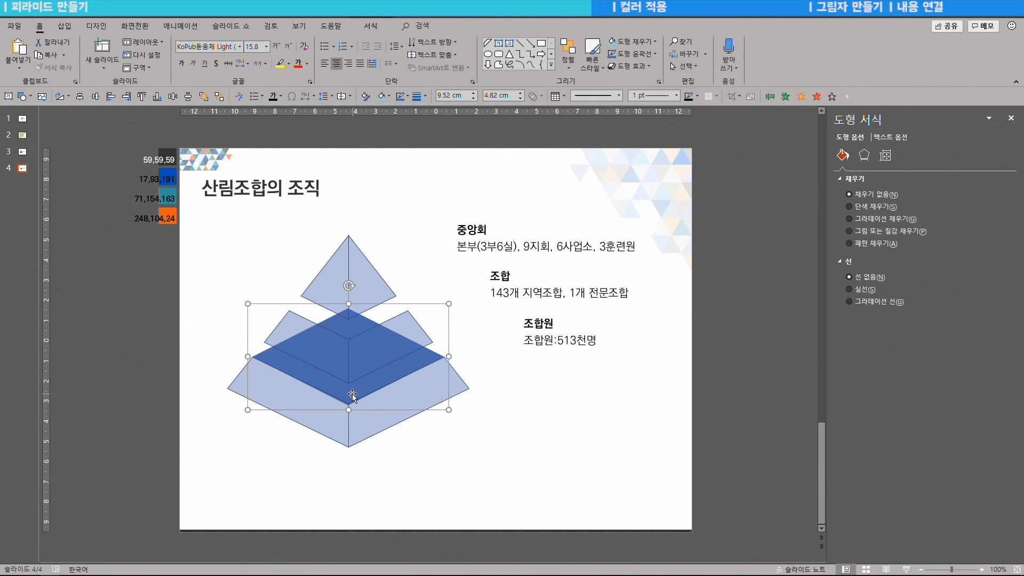
pyautogui.moveTo(352, 395); pyautogui.dragTo(351, 333)
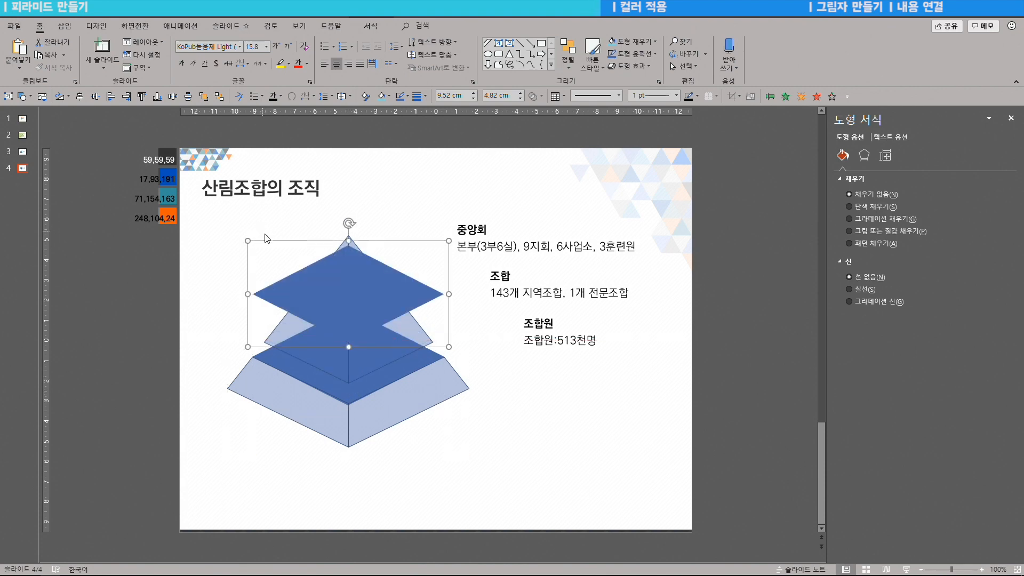
pyautogui.moveTo(247, 240); pyautogui.dragTo(290, 278)
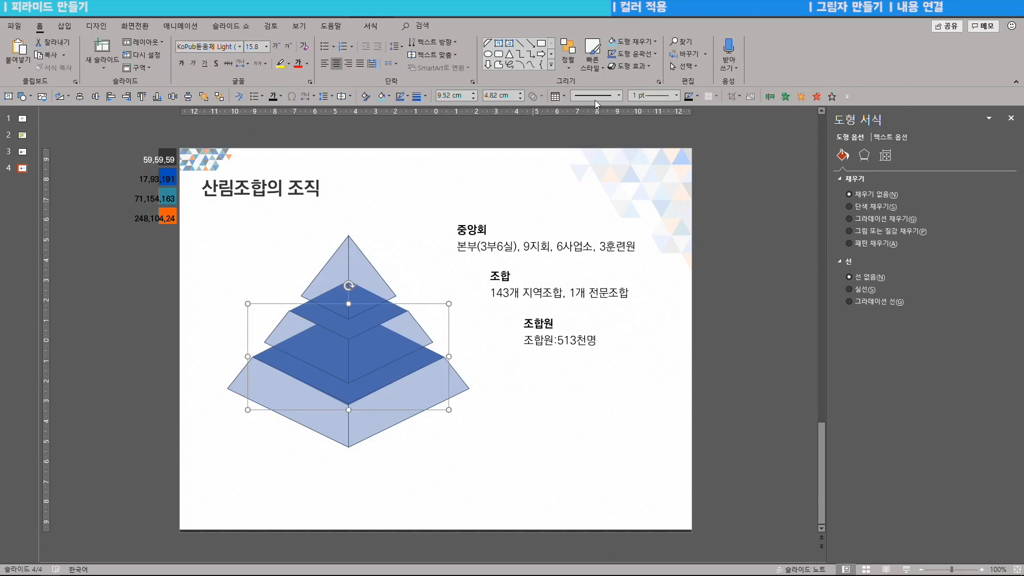
pyautogui.click(562, 415)
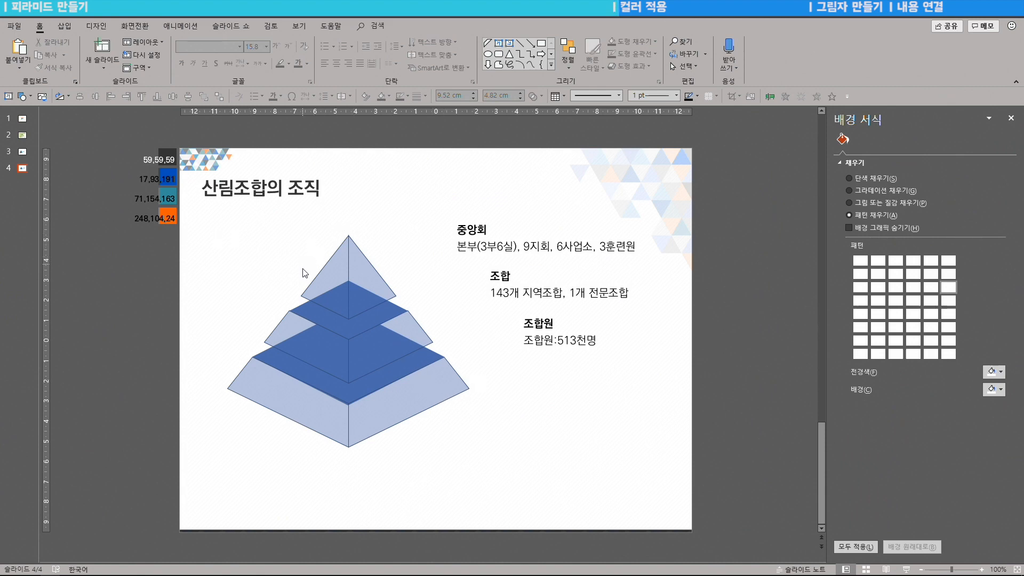
# Step: Give all six tier faces no outline and 0% transparency, then select the top right piece
pyautogui.click(315, 280)
pyautogui.keyDown('shift'); pyautogui.click(366, 286); pyautogui.keyUp('shift')
pyautogui.keyDown('shift'); pyautogui.click(320, 367); pyautogui.keyUp('shift')
pyautogui.keyDown('shift'); pyautogui.click(368, 364); pyautogui.keyUp('shift')
pyautogui.keyDown('shift'); pyautogui.click(319, 410); pyautogui.keyUp('shift')
pyautogui.keyDown('shift'); pyautogui.click(368, 413); pyautogui.keyUp('shift')
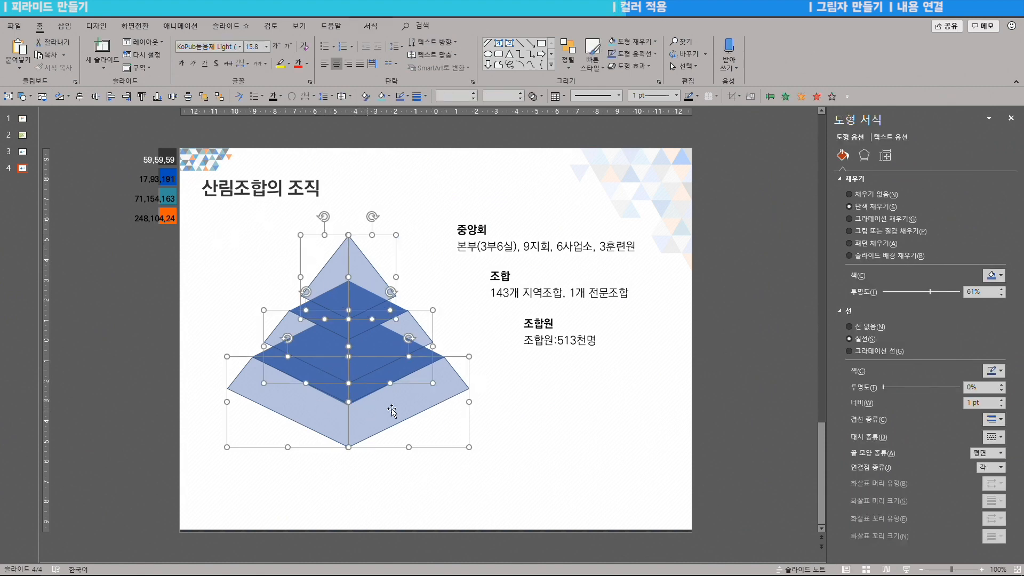
pyautogui.click(862, 330)
pyautogui.moveTo(932, 294); pyautogui.dragTo(872, 292)
pyautogui.click(354, 241)
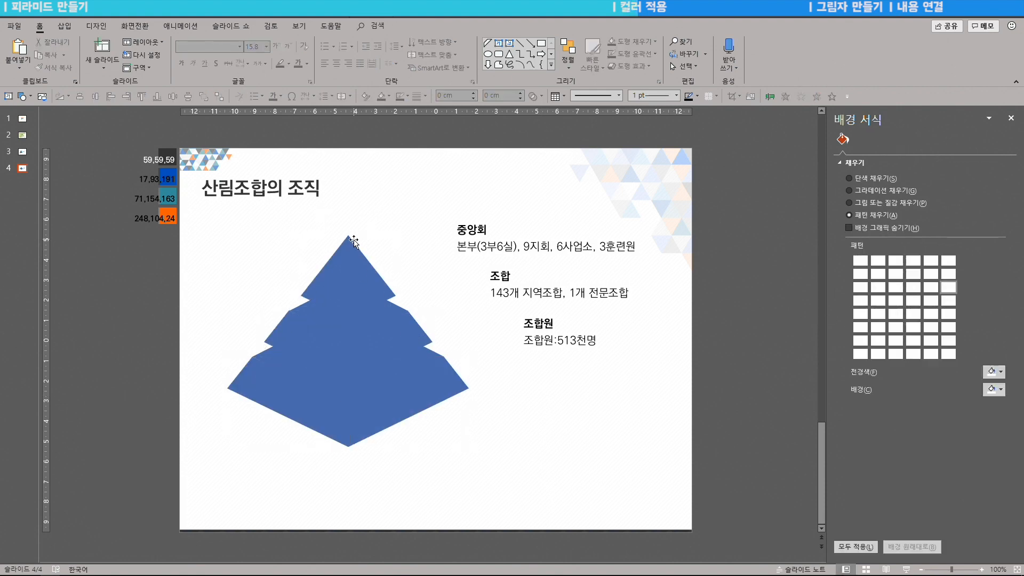
pyautogui.click(355, 242)
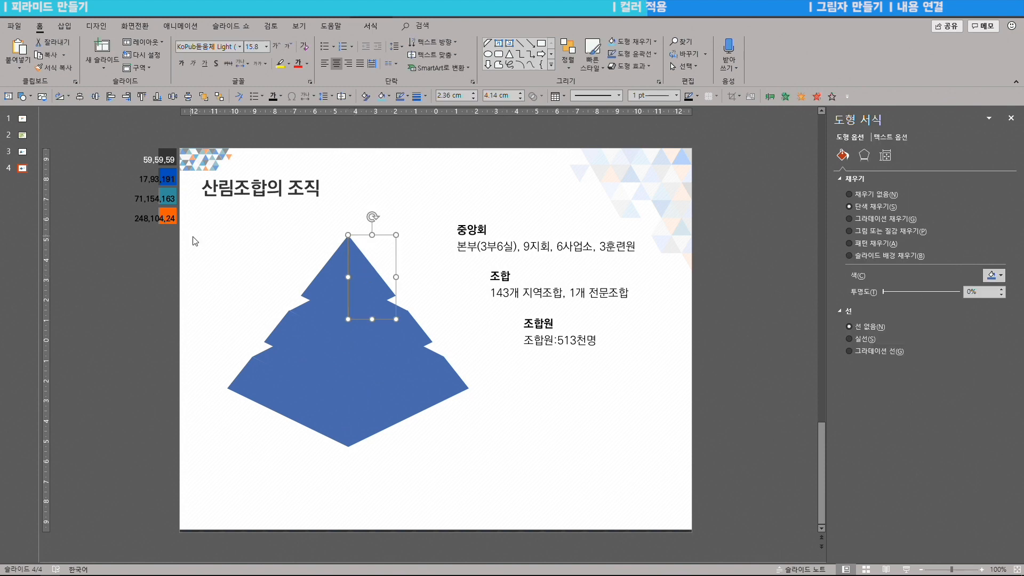
# Step: Eyedrop the orange, teal and blue swatches onto the top, middle and bottom right faces
pyautogui.click(994, 275)
pyautogui.click(961, 404)
pyautogui.click(171, 211)
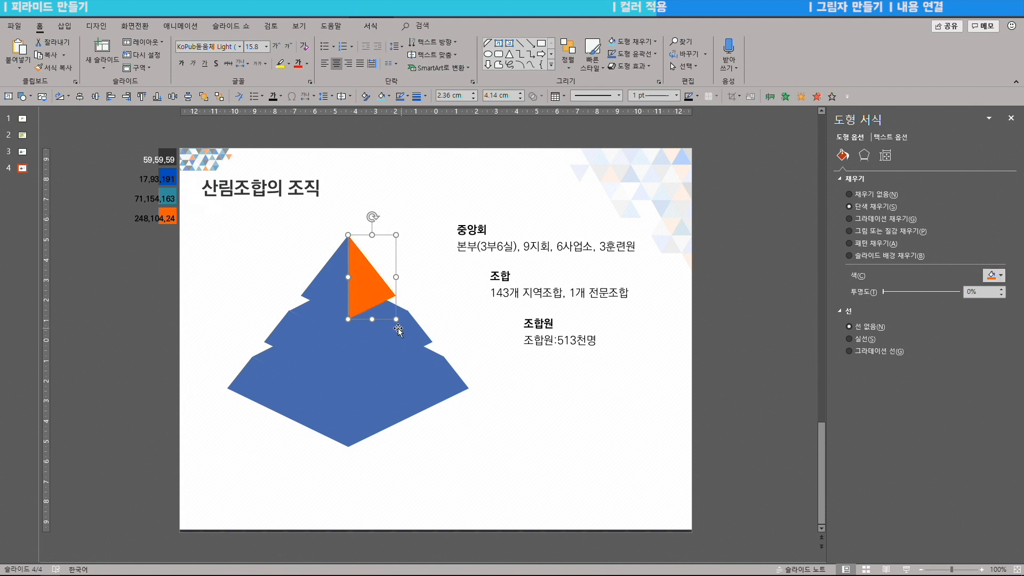
pyautogui.click(406, 333)
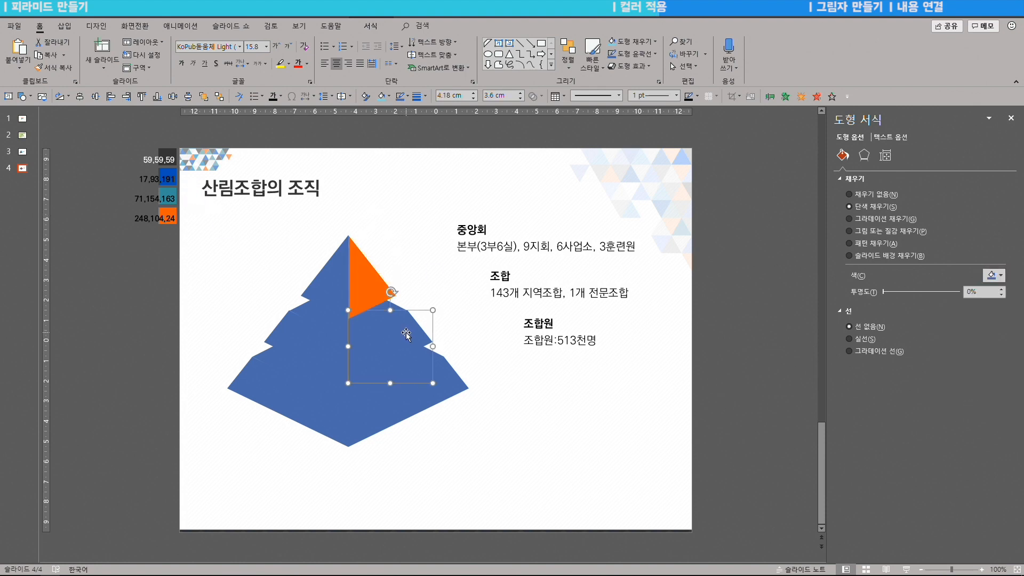
pyautogui.click(987, 276)
pyautogui.click(964, 409)
pyautogui.click(169, 193)
pyautogui.press('Tab')
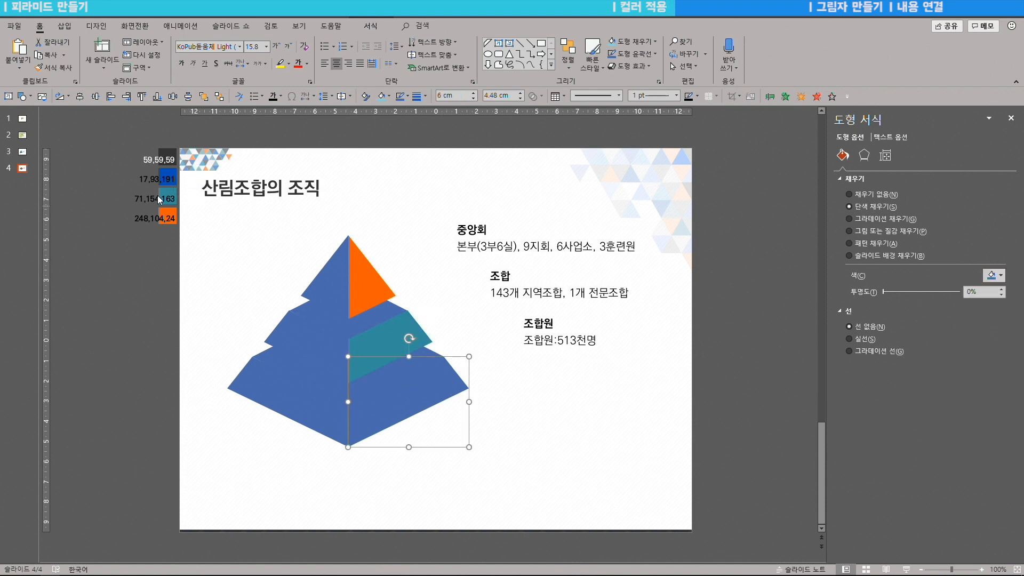
pyautogui.click(987, 276)
pyautogui.click(963, 409)
pyautogui.click(171, 176)
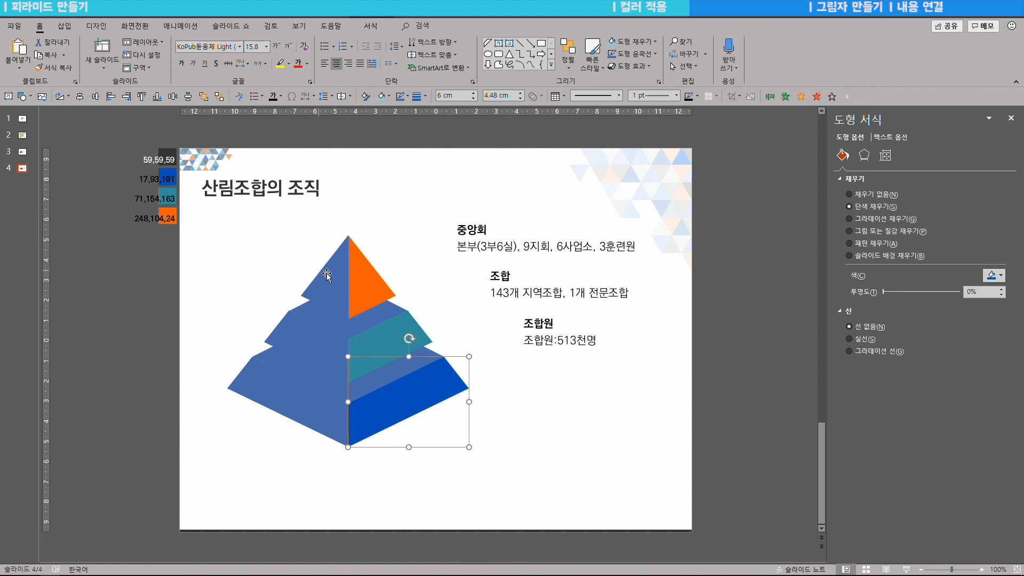
# Step: Repeat each tier's fill onto its left face with F4: orange, teal and dark blue
pyautogui.click(361, 288)
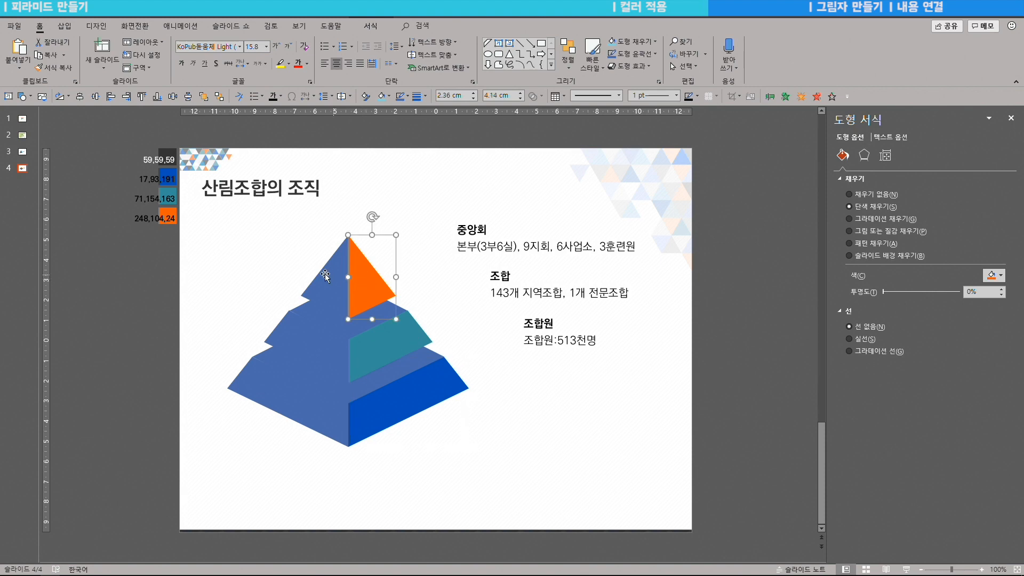
pyautogui.click(331, 286)
pyautogui.press('F4')
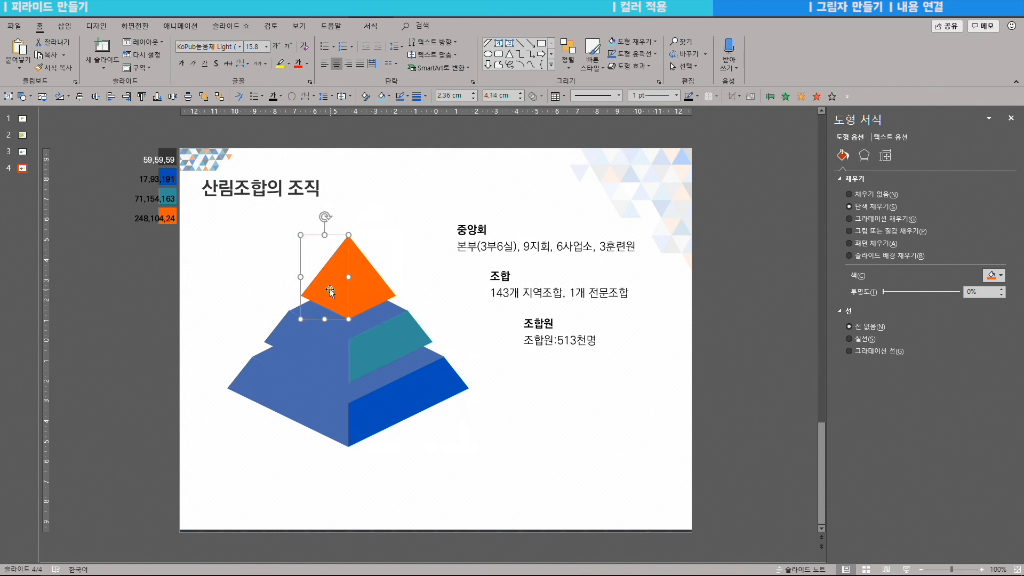
pyautogui.click(382, 342)
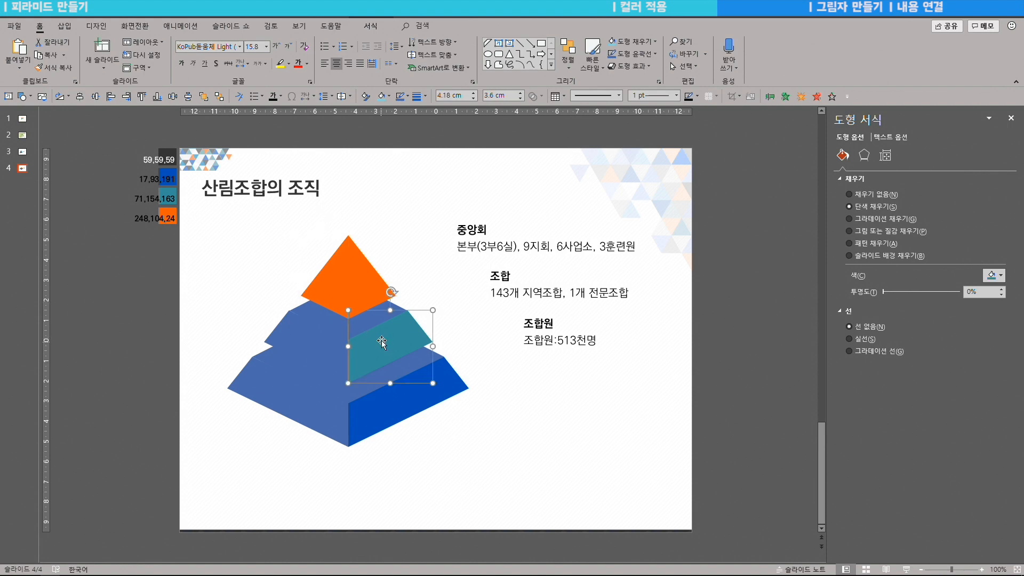
pyautogui.click(315, 342)
pyautogui.press('F4')
pyautogui.click(386, 409)
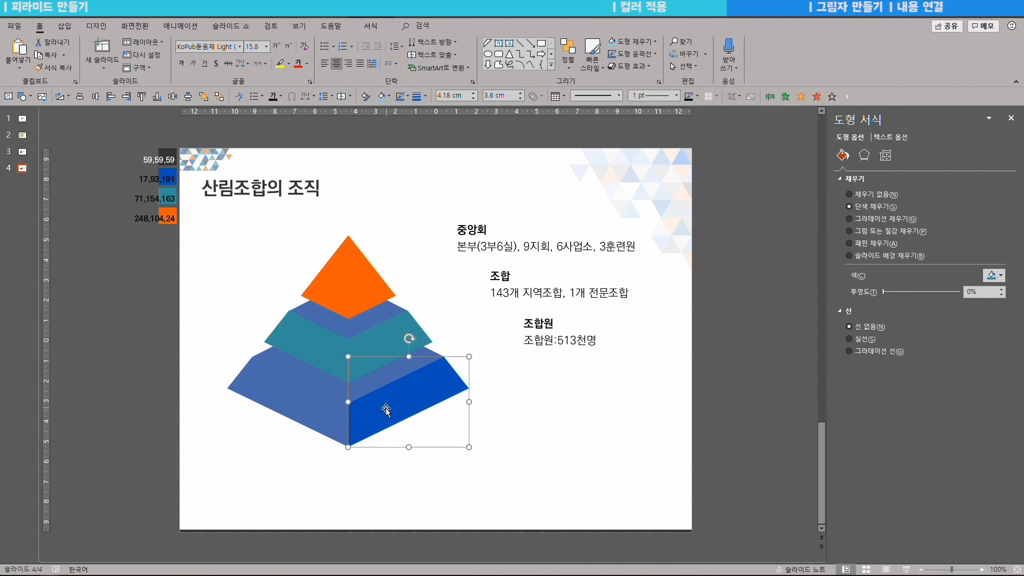
pyautogui.click(288, 411)
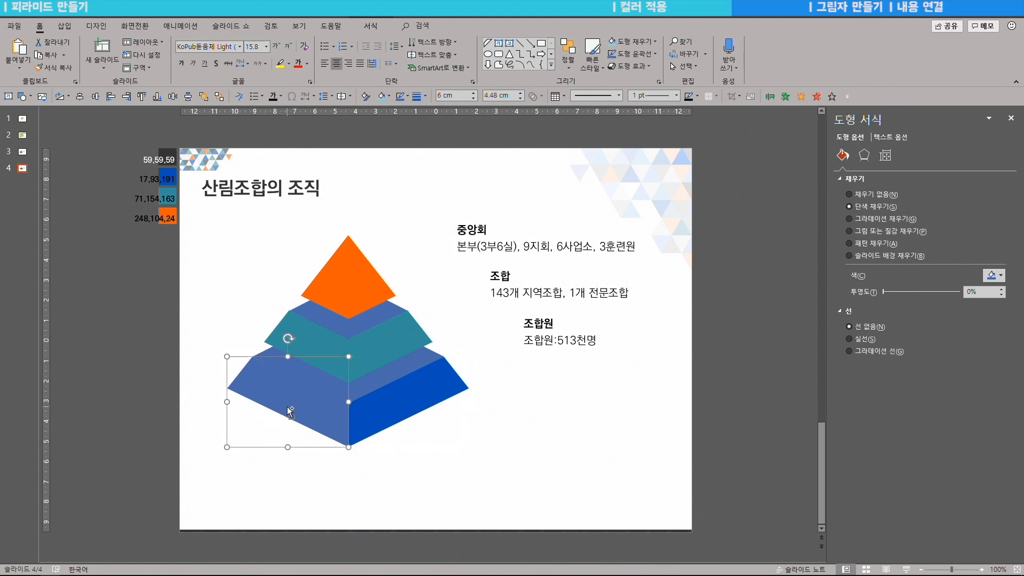
pyautogui.press('F4')
pyautogui.keyDown('shift'); pyautogui.click(295, 326); pyautogui.keyUp('shift')
pyautogui.keyDown('shift'); pyautogui.click(331, 285); pyautogui.keyUp('shift')
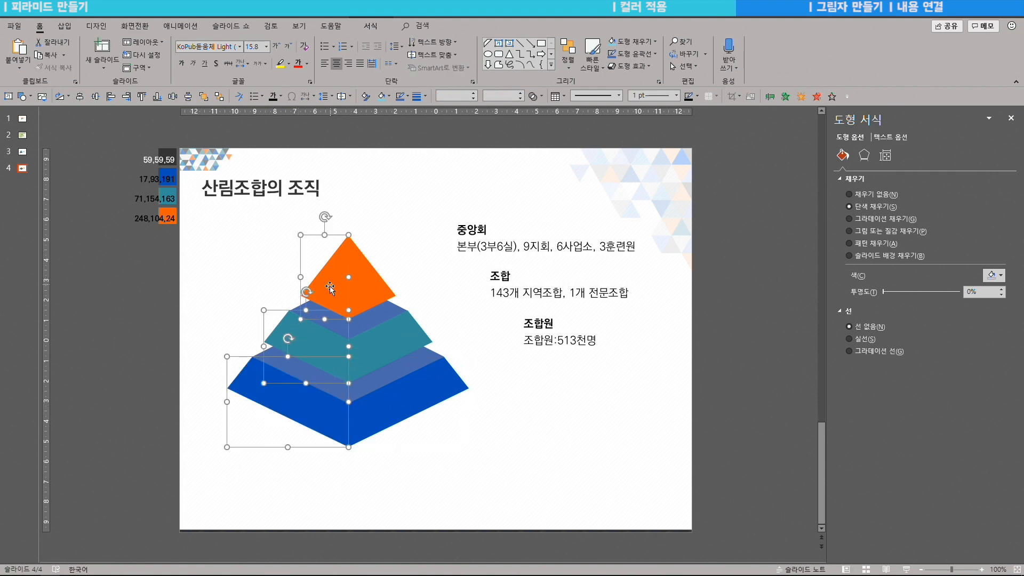
# Step: Darken the orange tier's face by lowering its luminance in More Colors
pyautogui.click(348, 234)
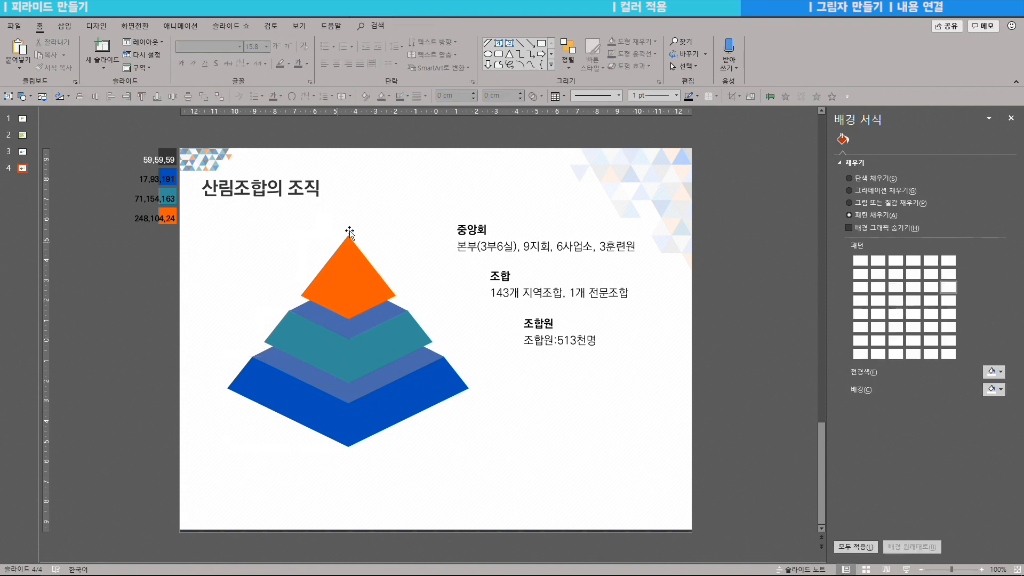
pyautogui.click(335, 285)
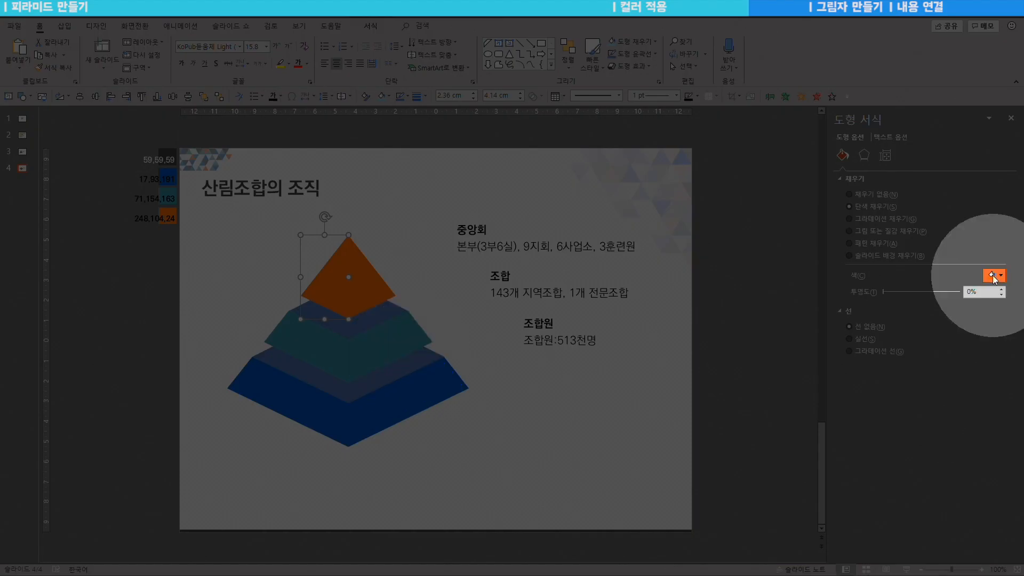
pyautogui.click(991, 276)
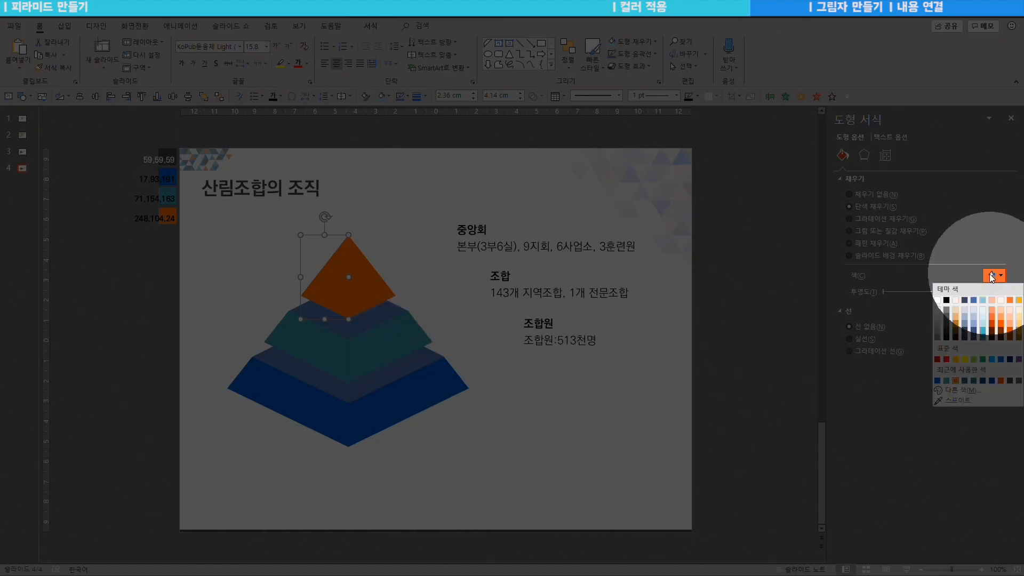
pyautogui.click(957, 391)
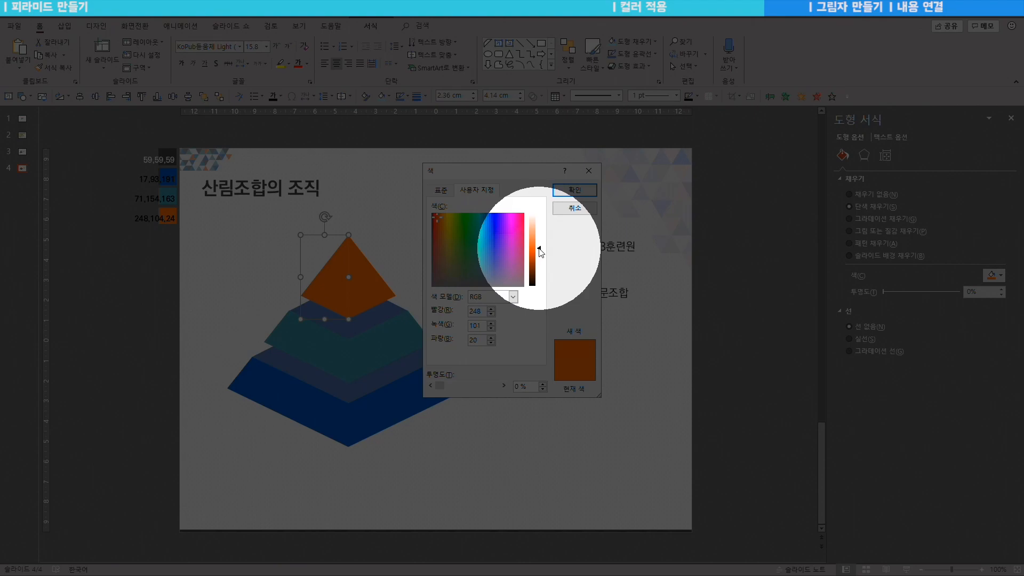
pyautogui.click(539, 250)
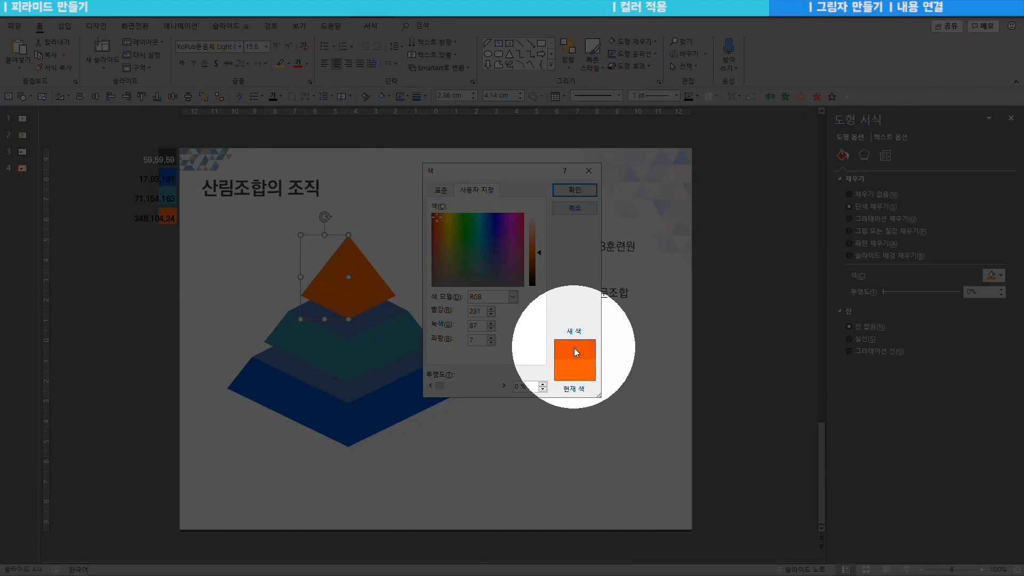
pyautogui.click(574, 189)
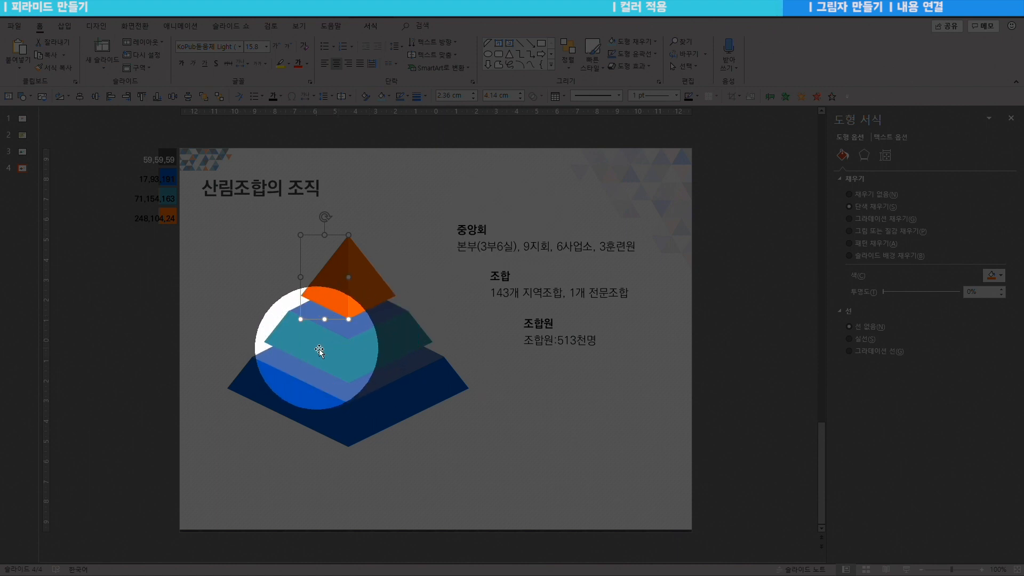
# Step: Darken the teal and blue tiers' faces with lower-luminance custom colours, giving navy RGB 12, 63, 130
pyautogui.click(325, 351)
pyautogui.click(994, 275)
pyautogui.click(960, 388)
pyautogui.click(575, 190)
pyautogui.moveTo(537, 255); pyautogui.dragTo(537, 263)
pyautogui.click(330, 397)
pyautogui.click(994, 276)
pyautogui.click(960, 387)
pyautogui.click(575, 191)
pyautogui.click(408, 255)
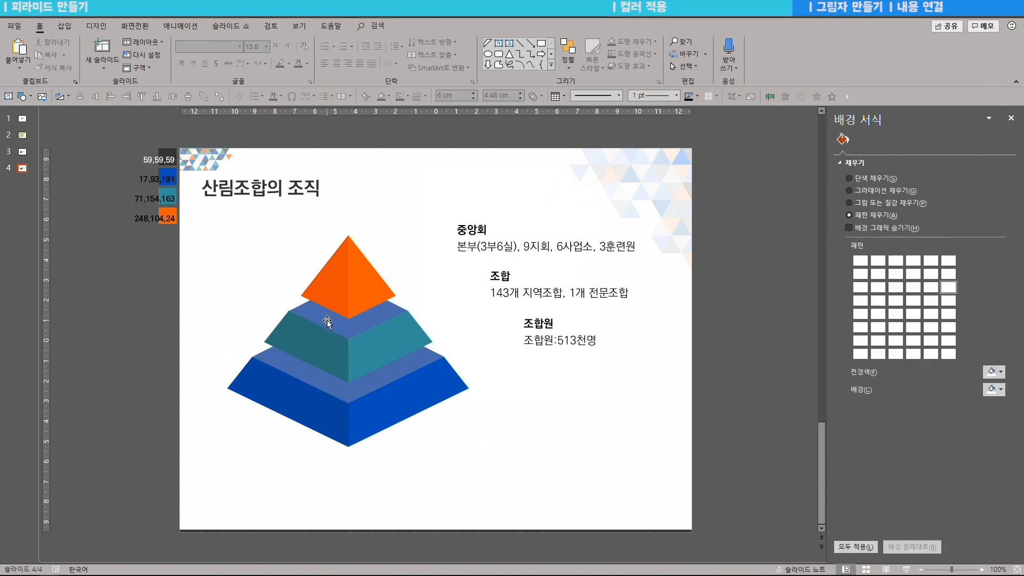
# Step: Check the pyramid pieces' colours and cancel an unwanted colour change on the teal face
pyautogui.click(328, 322)
pyautogui.click(312, 341)
pyautogui.click(235, 353)
pyautogui.click(265, 387)
pyautogui.click(303, 354)
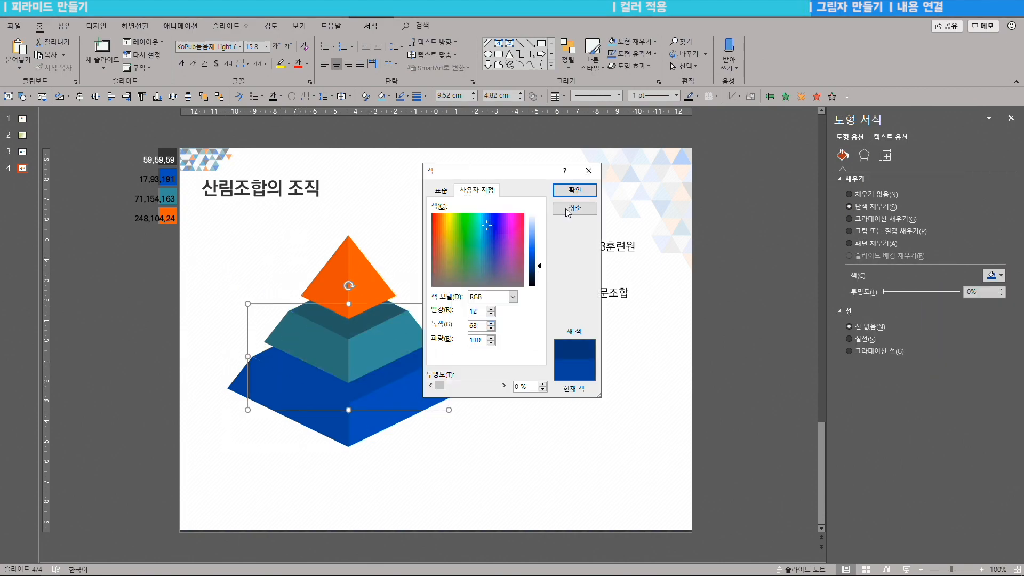
pyautogui.click(568, 210)
pyautogui.click(493, 360)
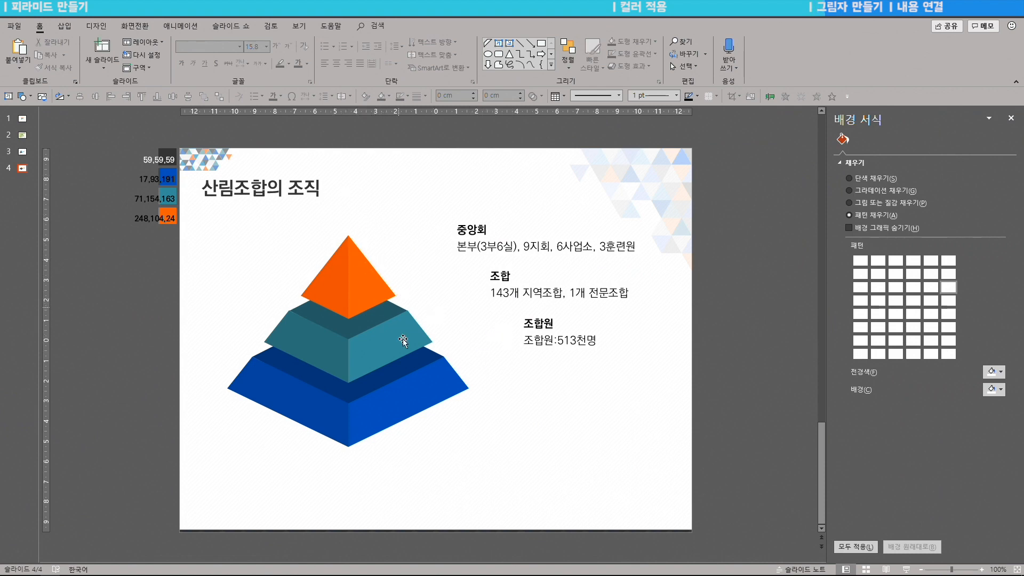
# Step: Move the navy diamond below the pyramid, enlarge it to 11.64 × 5.89 cm, fill it light grey, and send it to back
pyautogui.click(397, 359)
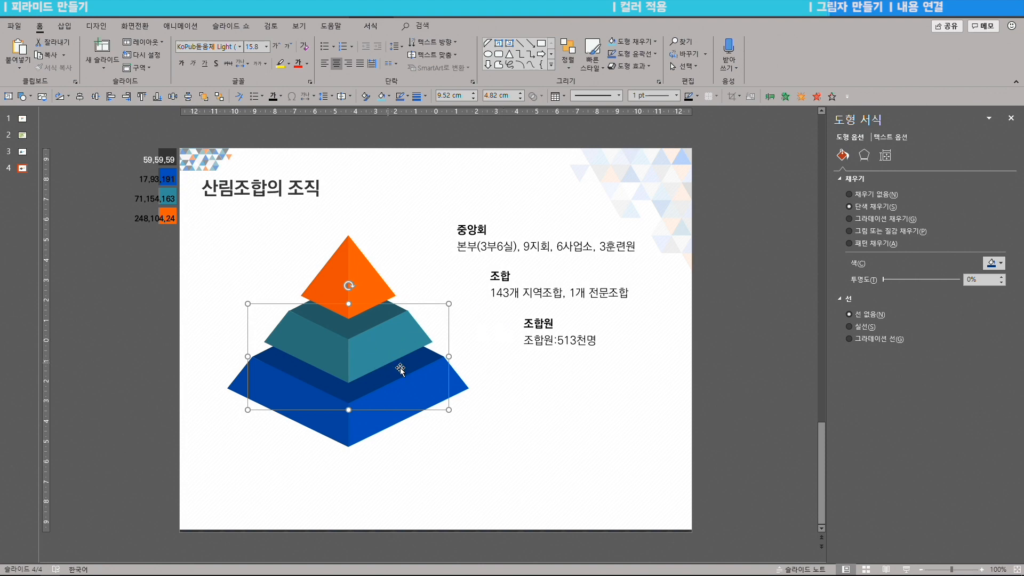
pyautogui.moveTo(400, 375); pyautogui.dragTo(400, 438)
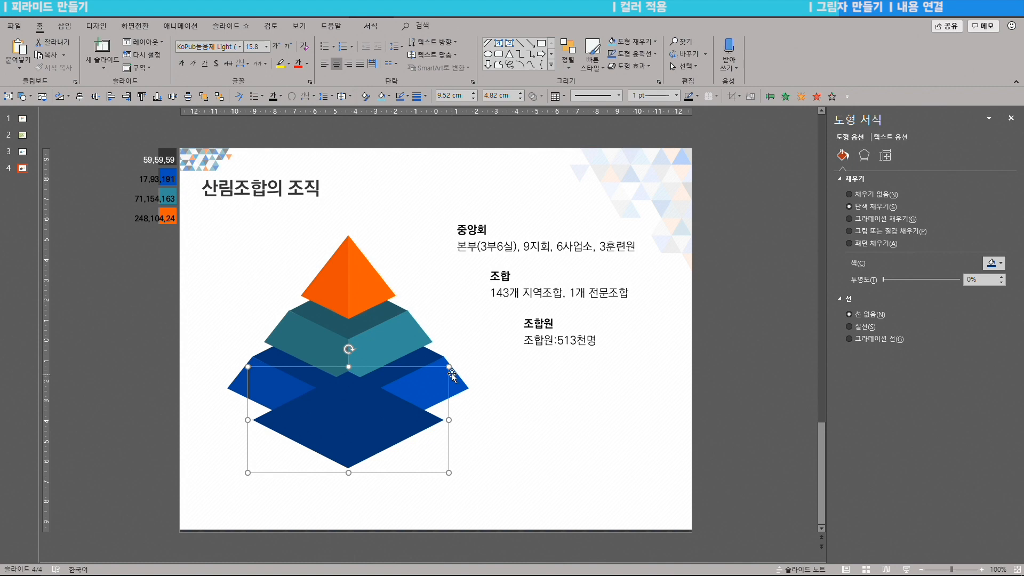
pyautogui.moveTo(450, 368); pyautogui.dragTo(470, 356)
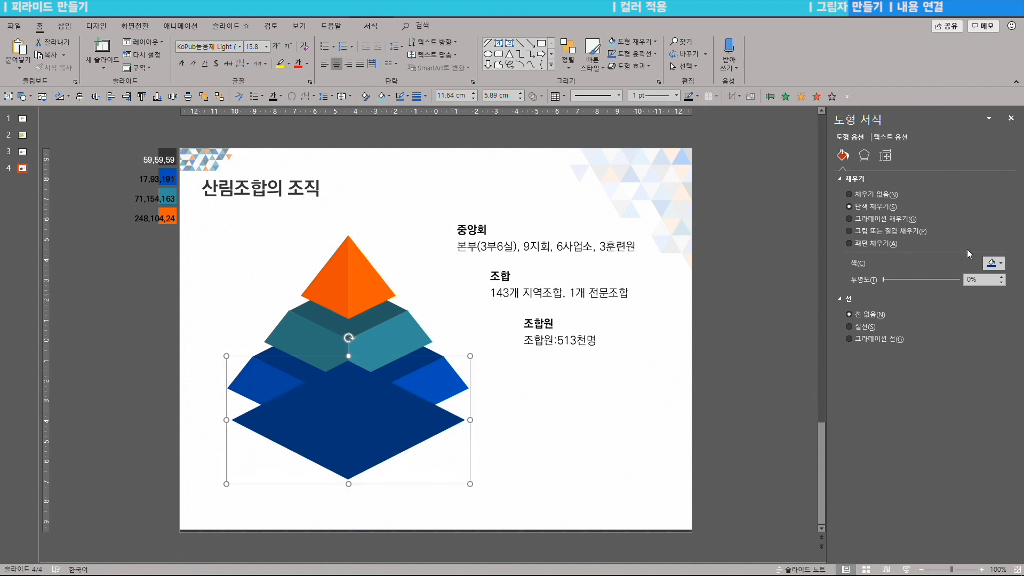
pyautogui.click(995, 263)
pyautogui.click(938, 298)
pyautogui.press('Up')
pyautogui.click(568, 54)
pyautogui.click(591, 109)
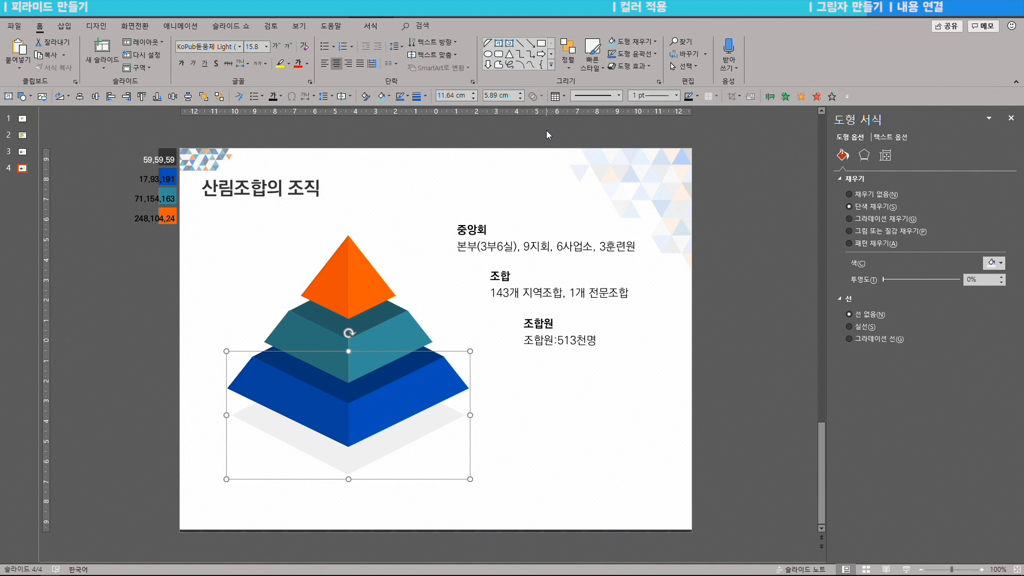
# Step: Group all pyramid pieces and the shadow into one 12 × 11.87 cm object and shift it slightly left
pyautogui.moveTo(512, 488); pyautogui.dragTo(197, 231)
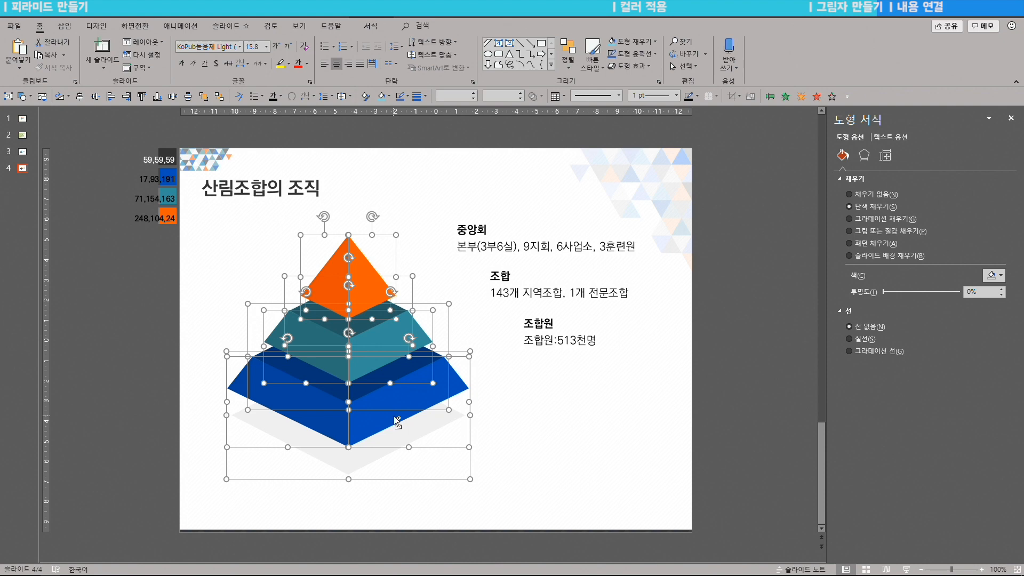
pyautogui.hotkey('ctrl', 'g')
pyautogui.moveTo(368, 329)
pyautogui.mouseDown()
pyautogui.moveTo(349, 329)
pyautogui.moveTo(361, 326)
pyautogui.mouseUp()
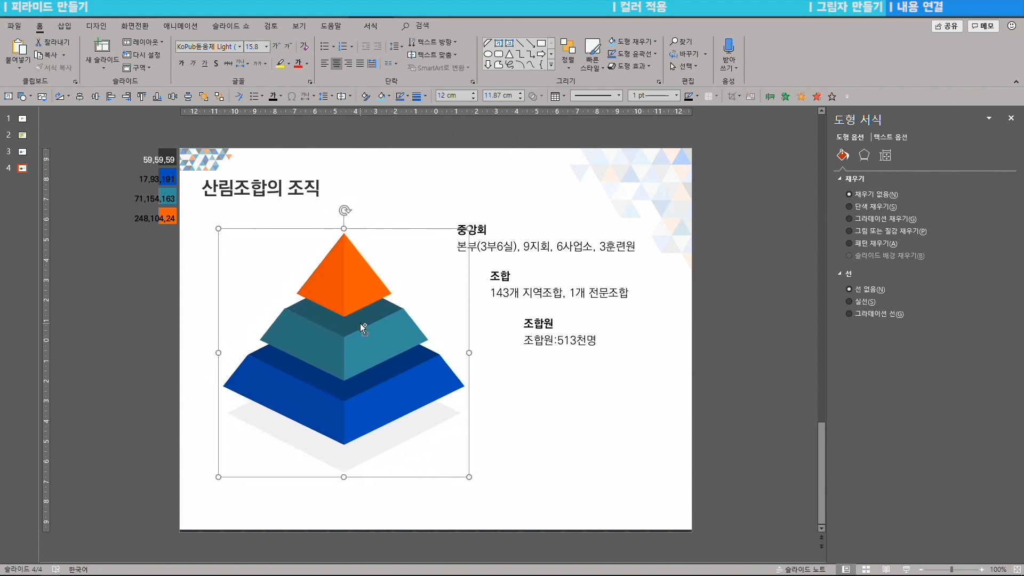
pyautogui.click(411, 258)
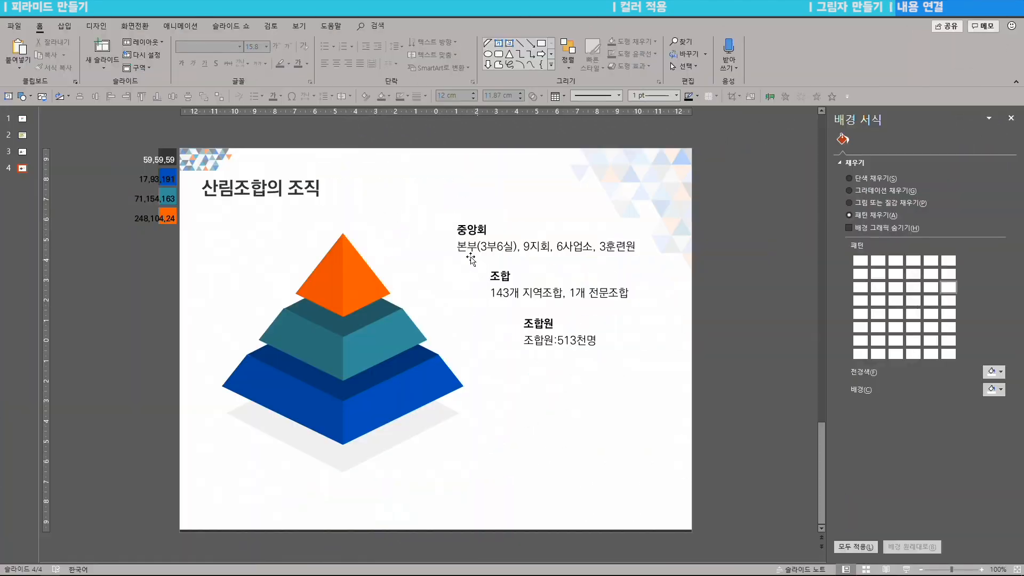
# Step: Draw a bent freeform line from the orange tier's edge up to the 중앙회 label
pyautogui.click(64, 26)
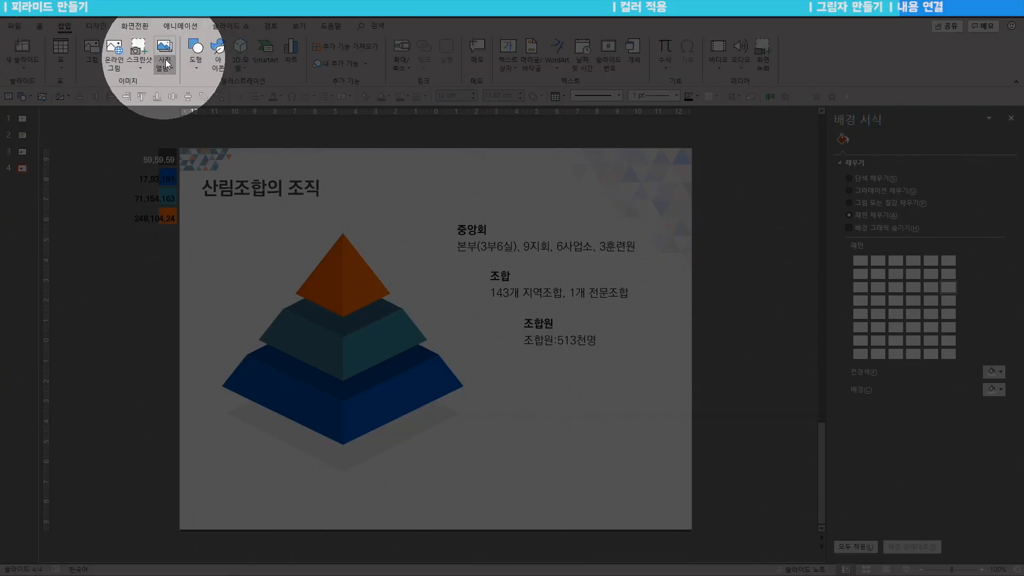
pyautogui.click(195, 53)
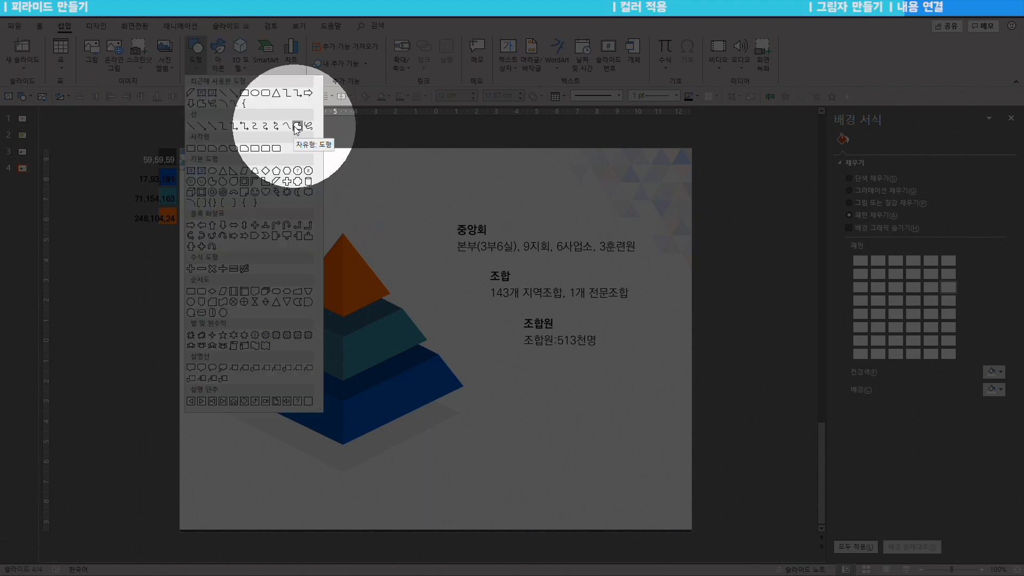
pyautogui.click(296, 126)
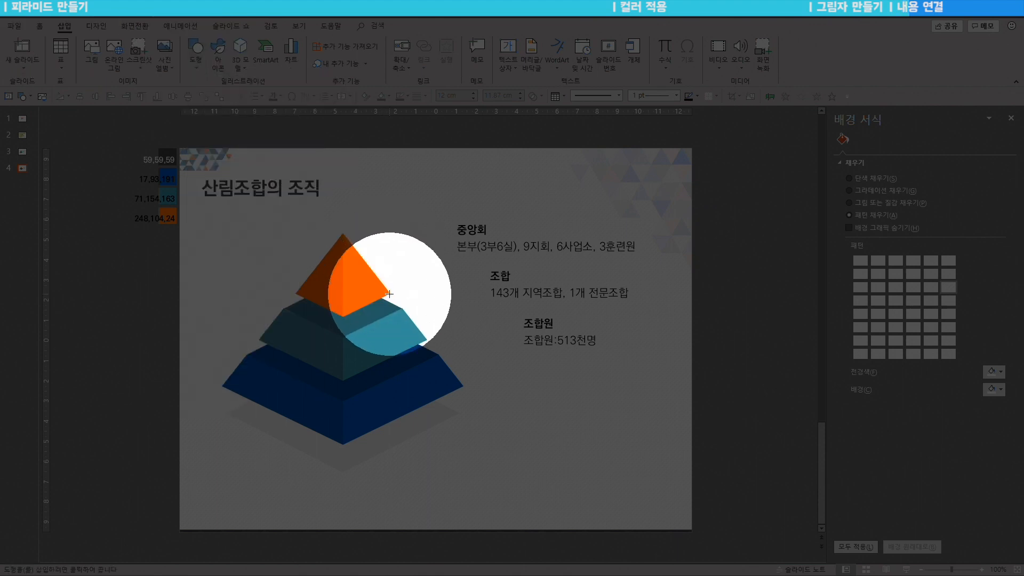
pyautogui.click(390, 293)
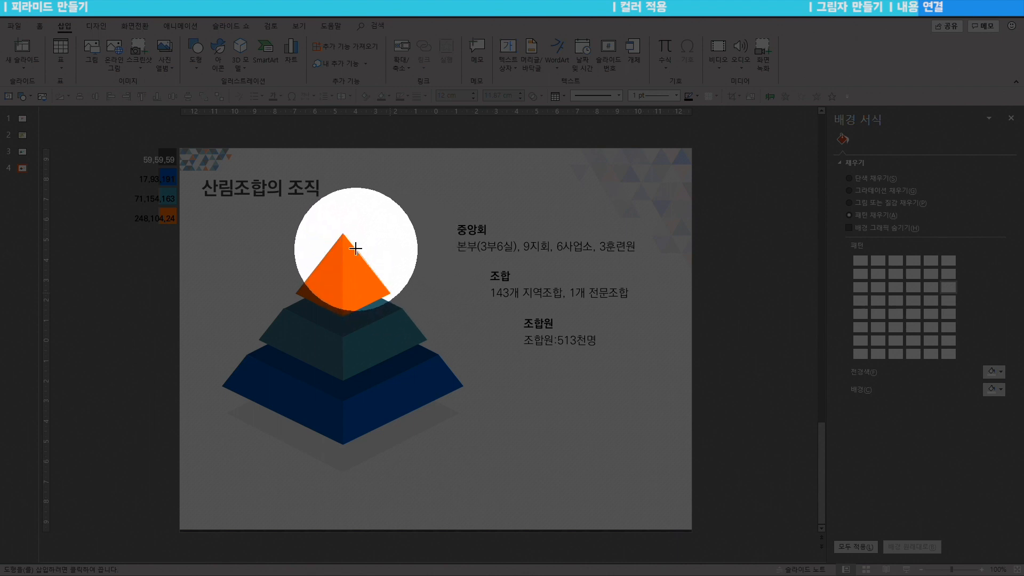
pyautogui.click(417, 258)
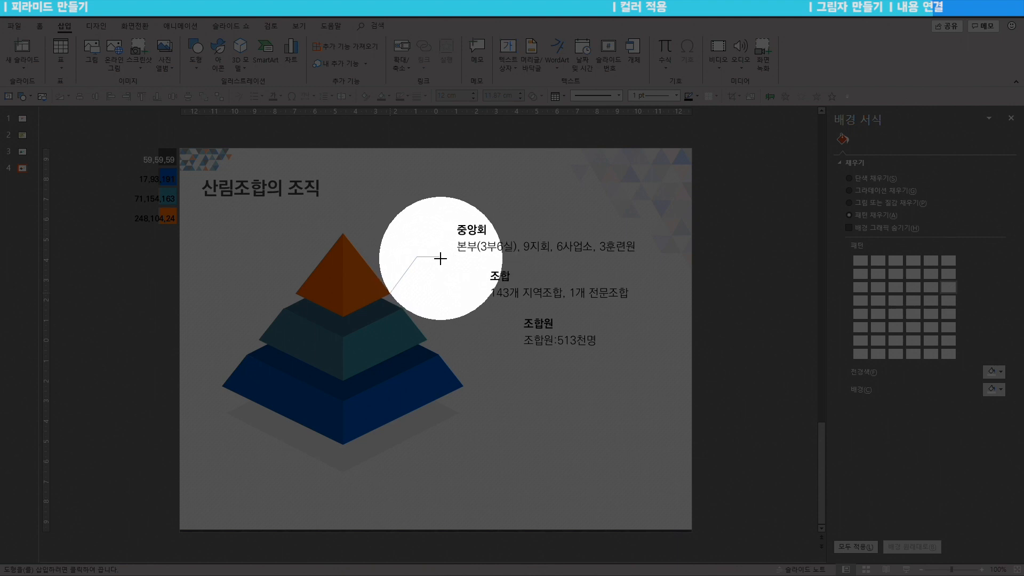
pyautogui.doubleClick(442, 257)
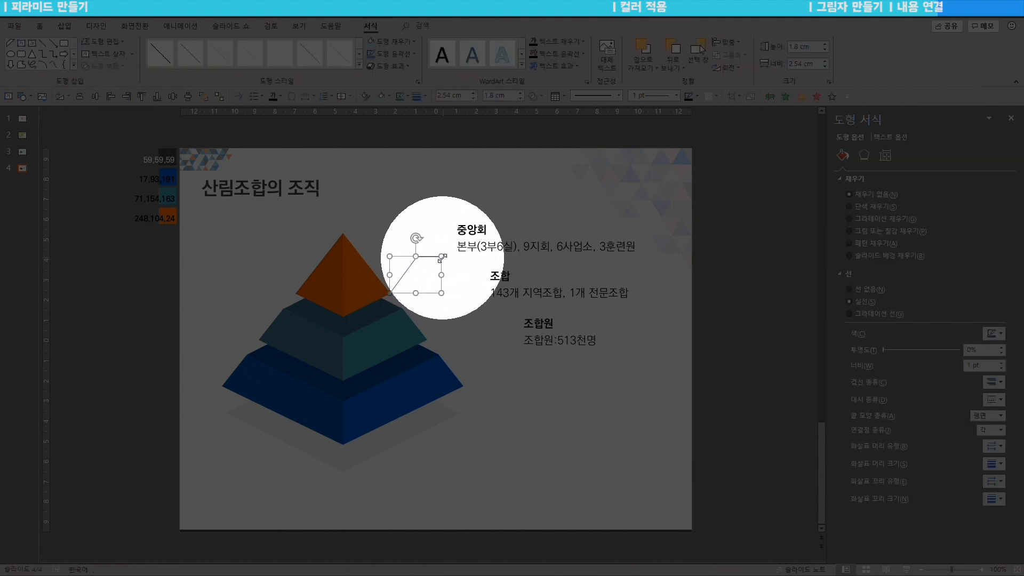
pyautogui.click(451, 268)
# Step: Give the leader line a round dot end and colour it orange sampled from the top tier
pyautogui.click(432, 258)
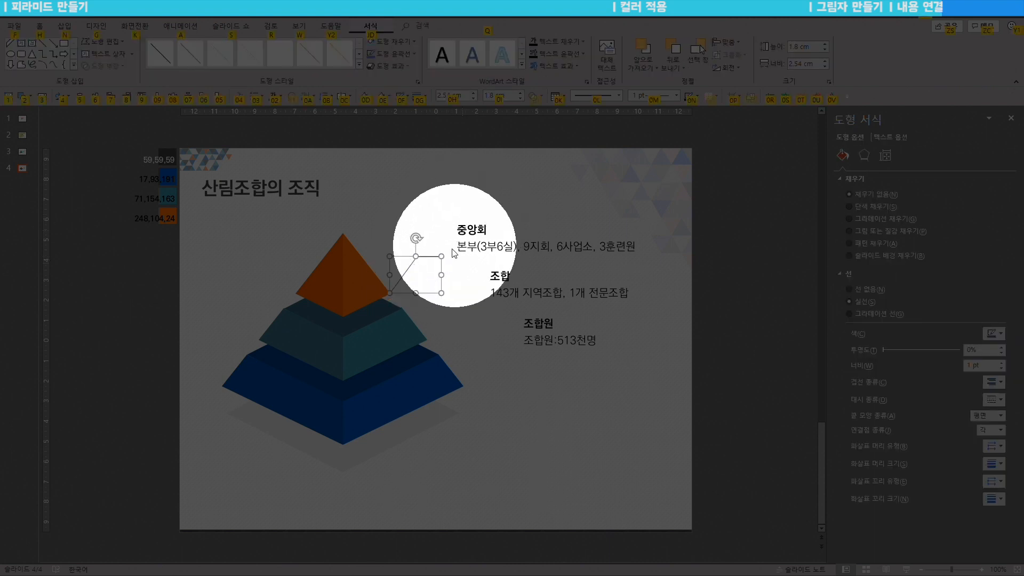
pyautogui.press('alt')
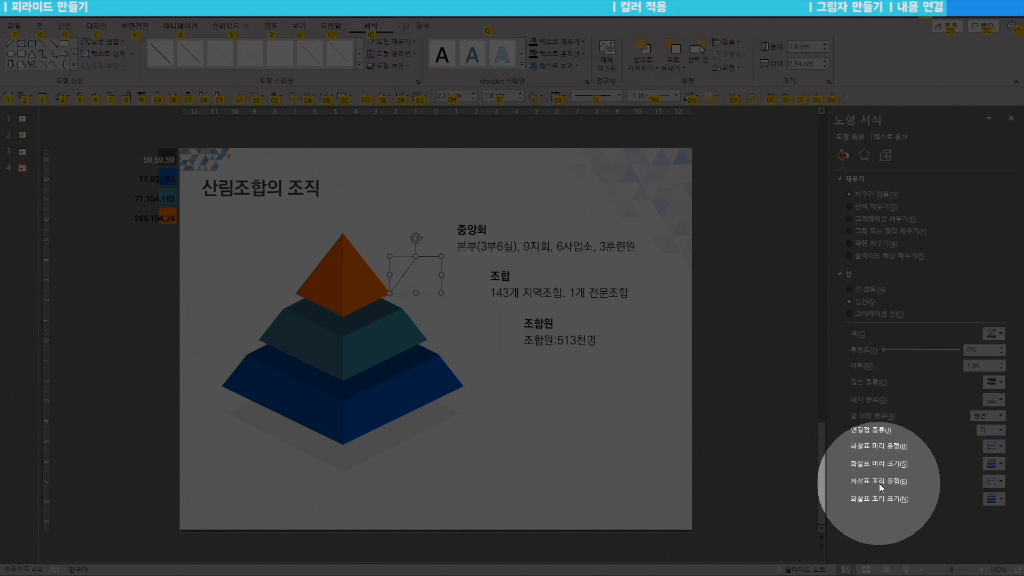
pyautogui.click(994, 481)
pyautogui.click(1018, 518)
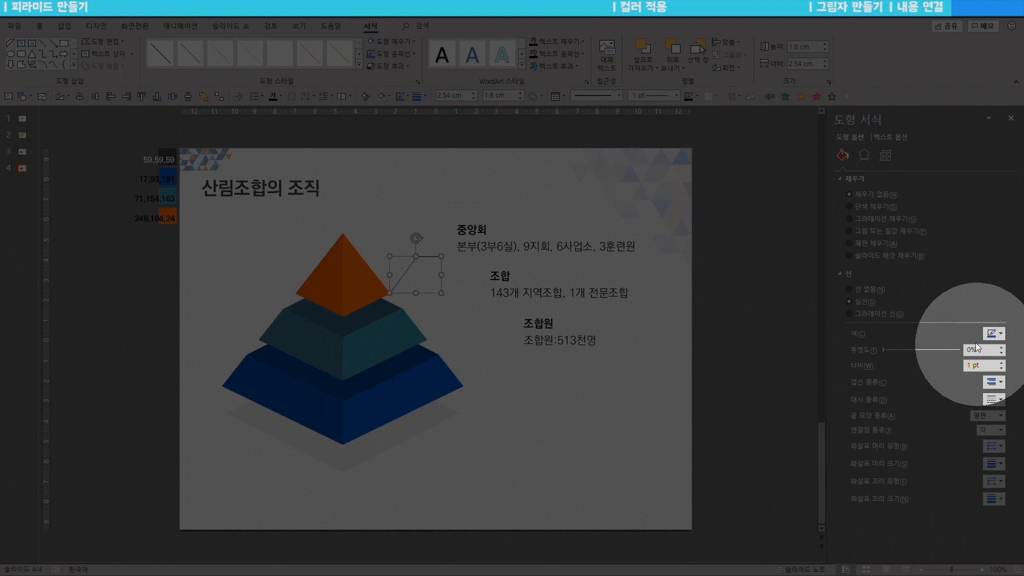
pyautogui.click(993, 334)
pyautogui.click(960, 477)
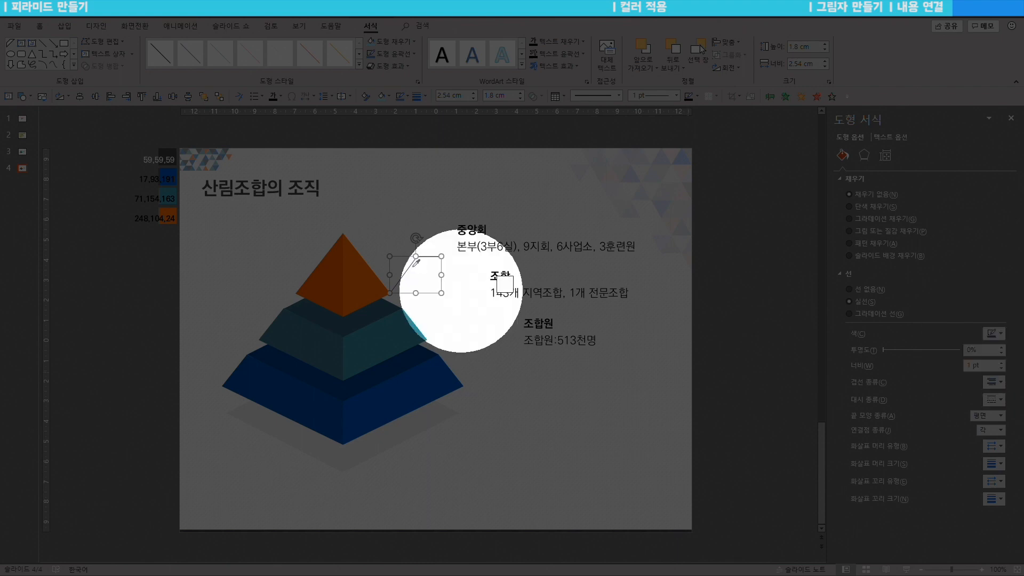
pyautogui.click(357, 271)
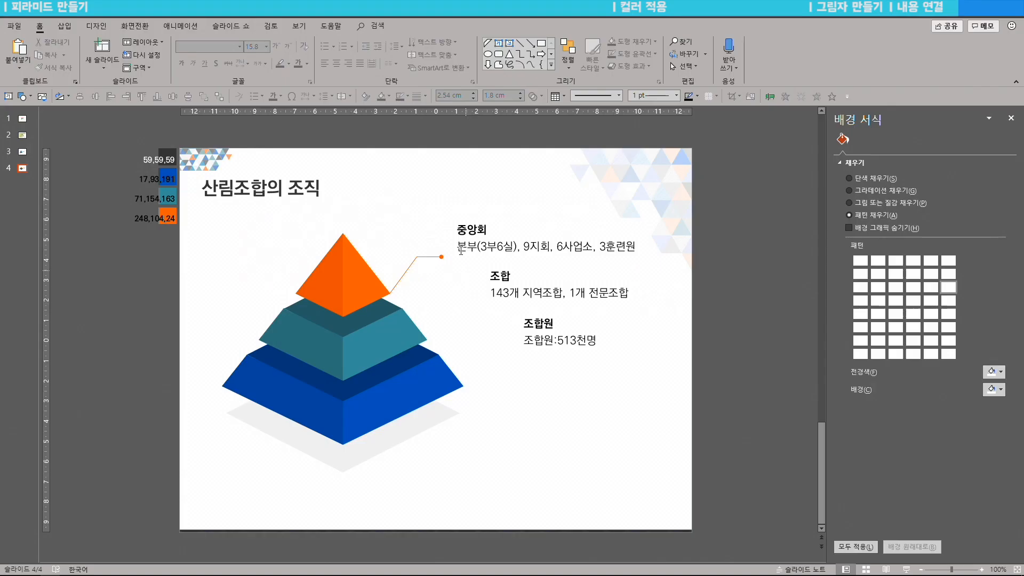
# Step: Recolour the middle leader line teal and the lower leader line blue
pyautogui.click(414, 265)
pyautogui.click(453, 319)
pyautogui.click(994, 334)
pyautogui.click(960, 477)
pyautogui.click(174, 198)
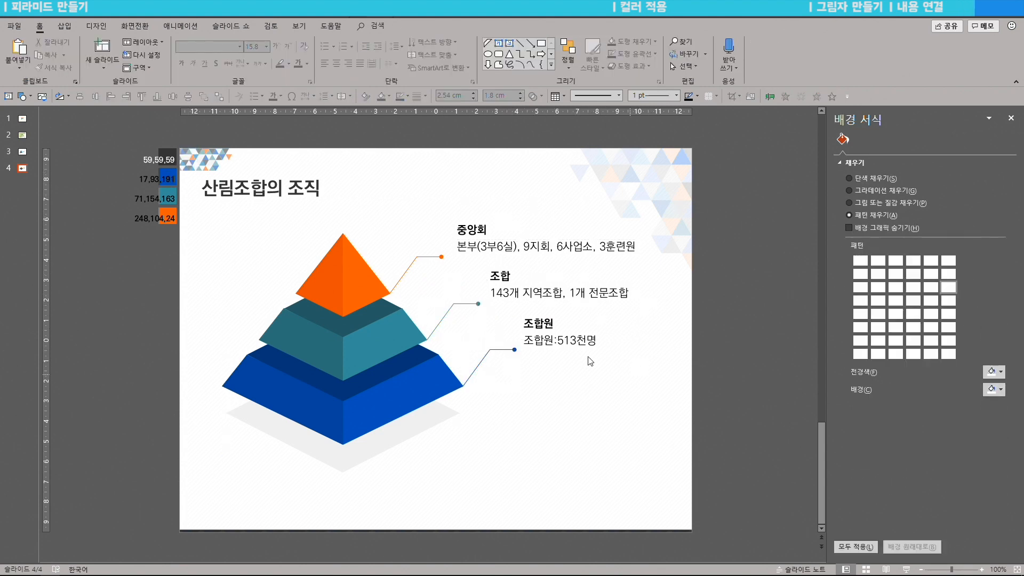
# Step: Move the 조합원, 조합 and 중앙회 labels down and left to sit at their line ends
pyautogui.moveTo(560, 340); pyautogui.dragTo(560, 367)
pyautogui.moveTo(555, 292); pyautogui.dragTo(551, 320)
pyautogui.moveTo(489, 252); pyautogui.dragTo(481, 280)
pyautogui.click(503, 213)
pyautogui.moveTo(645, 338); pyautogui.dragTo(475, 283)
pyautogui.hotkey('ctrl', 'Left')
pyautogui.hotkey('ctrl', 'Left')
pyautogui.click(600, 294)
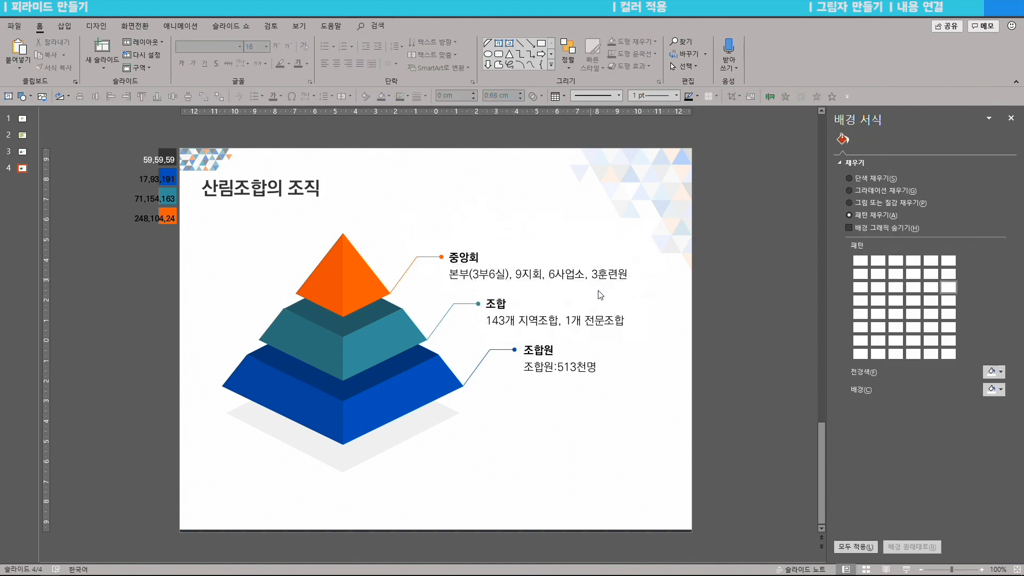
pyautogui.click(463, 258)
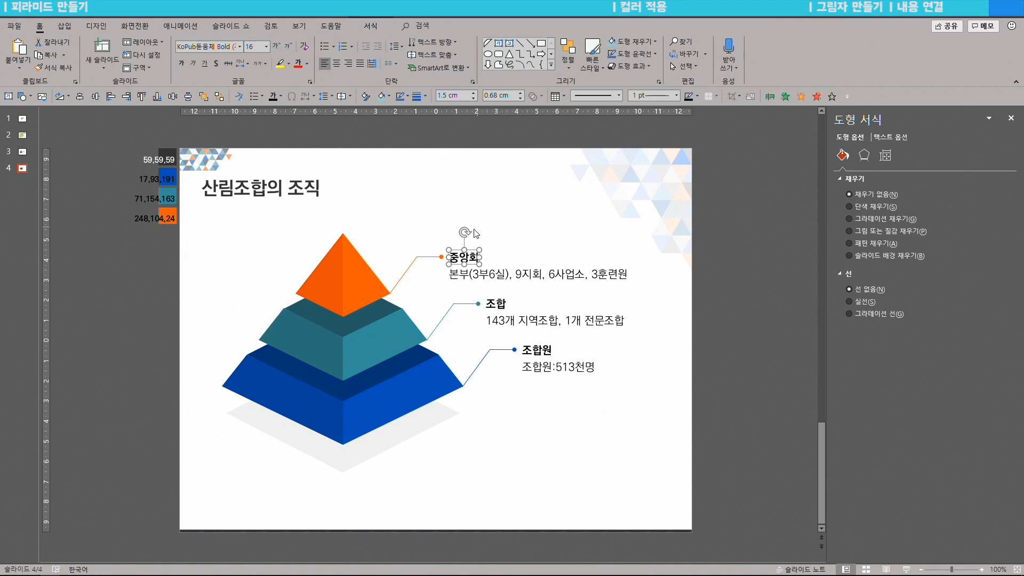